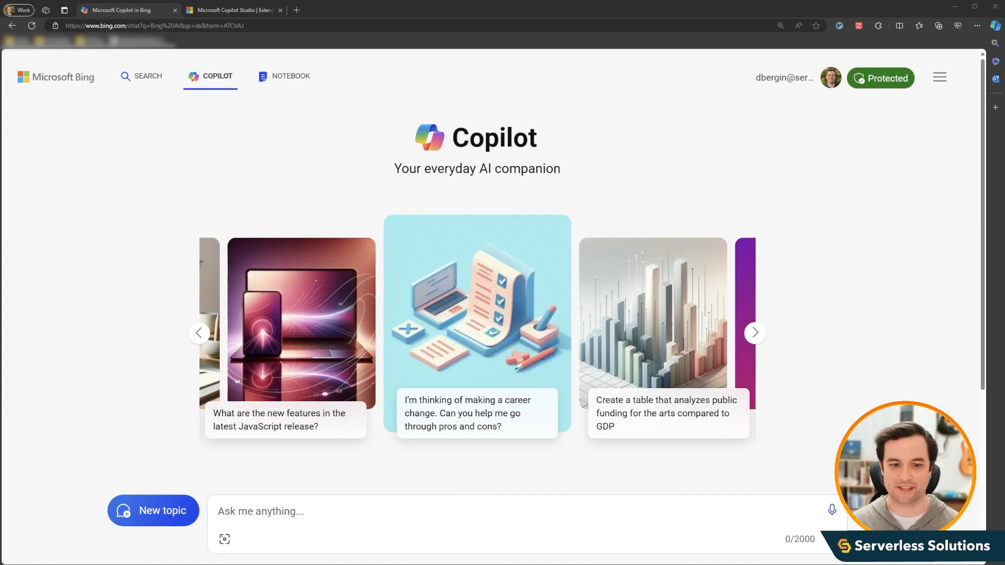
- Paste and send the prepared prompt asking for batches of ten mock resumes of varied quality for Serverless Solutions job postings
{"action": "left_click", "coordinate": [613, 504]}
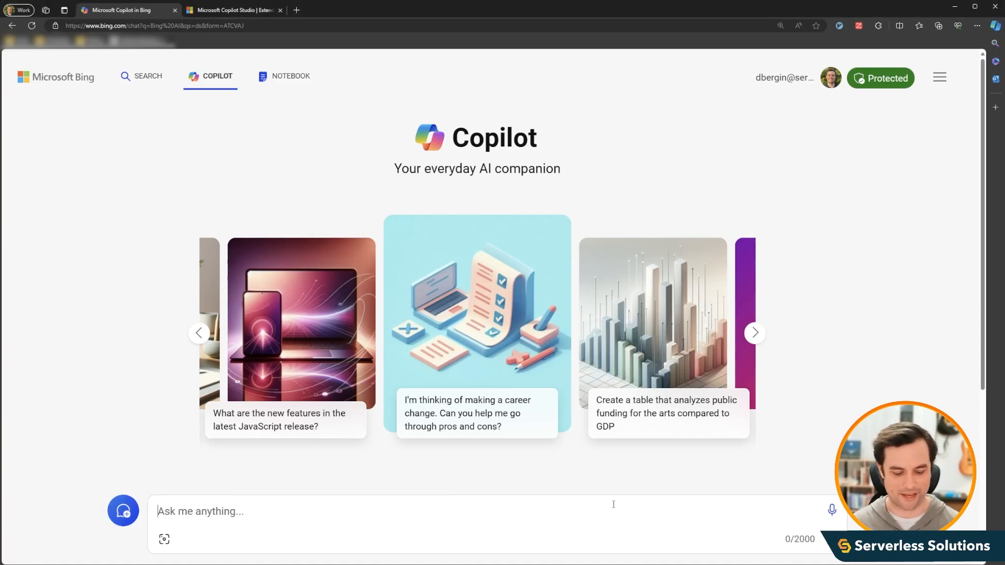
{"action": "key", "text": "ctrl+v"}
{"action": "scroll", "coordinate": [434, 454], "scroll_direction": "up", "scroll_amount": 1}
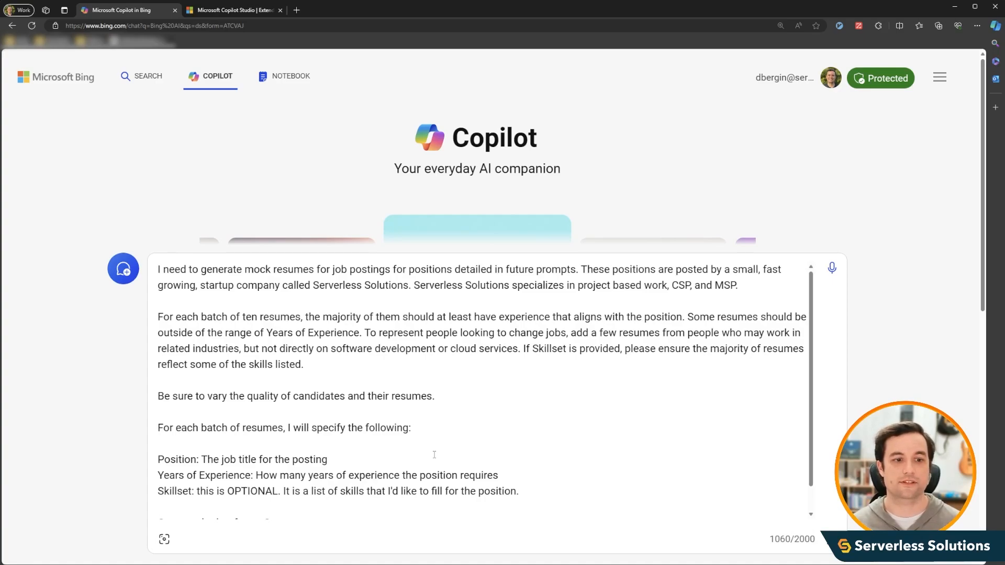
{"action": "scroll", "coordinate": [442, 434], "scroll_direction": "down", "scroll_amount": 1}
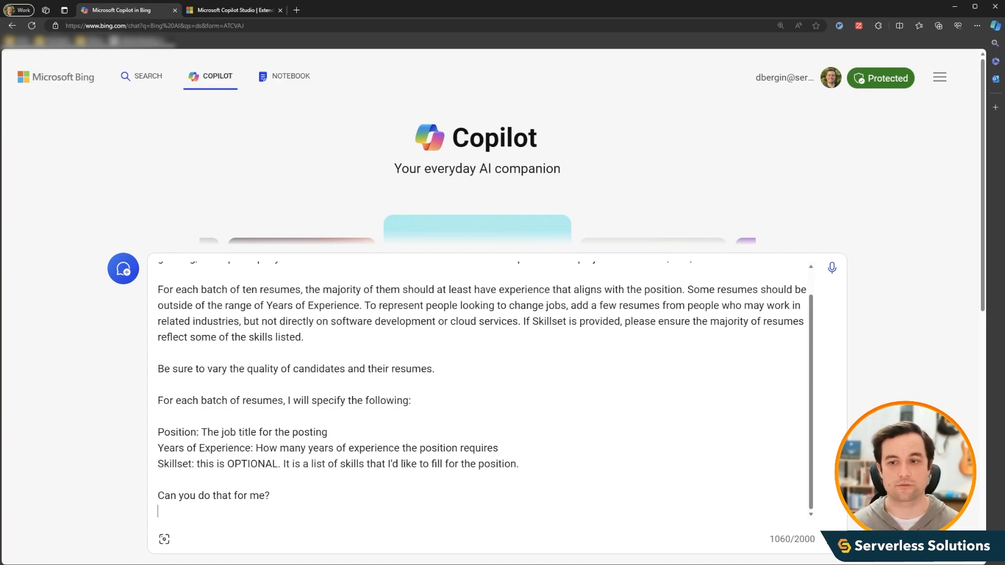
{"action": "key", "text": "Return"}
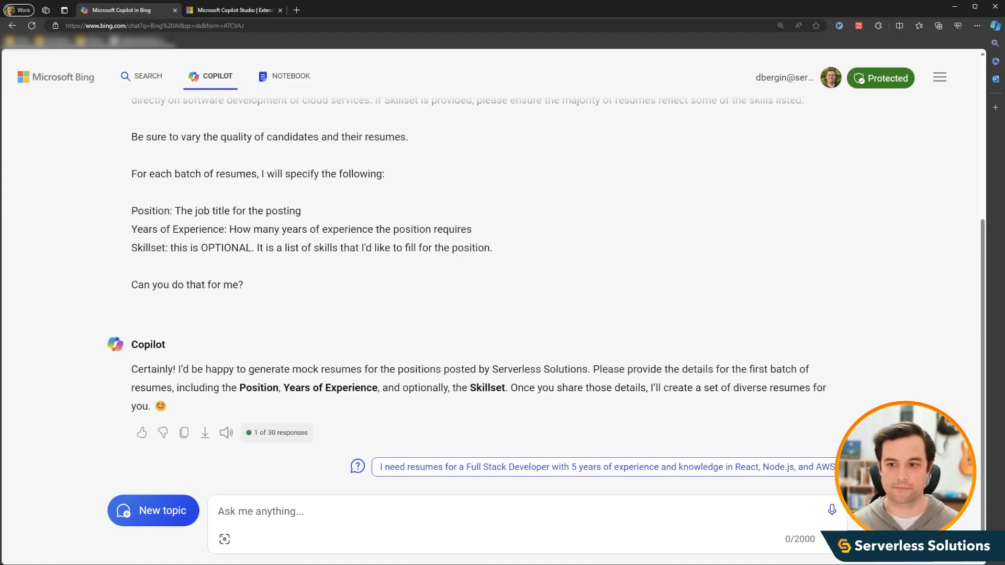
- Start the first batch request with "Position: Junior Cloud Engineer" and "Years of Experience: 0-3" on separate lines
{"action": "left_click", "coordinate": [416, 518]}
{"action": "type", "text": "Position: "}
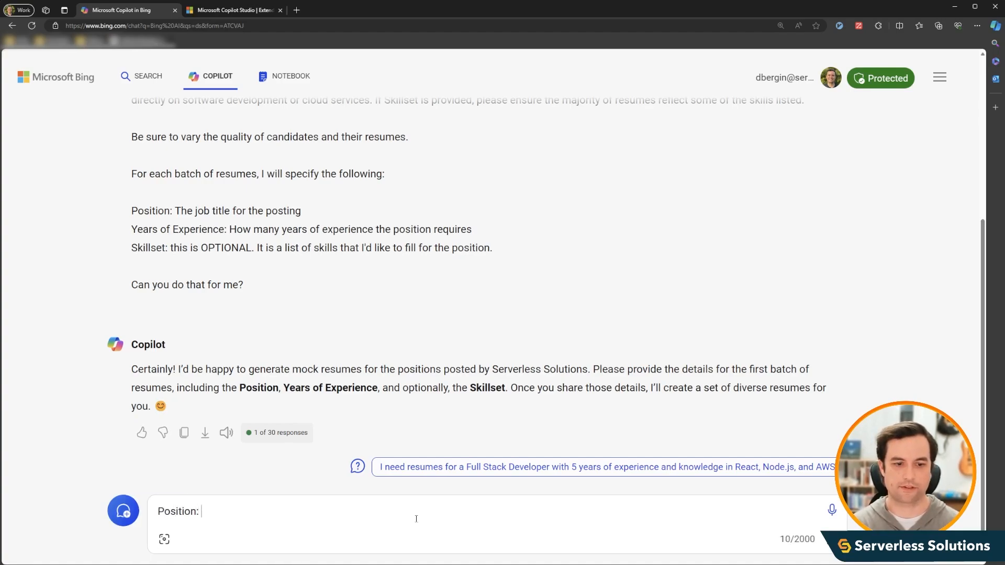
{"action": "type", "text": "Junio"}
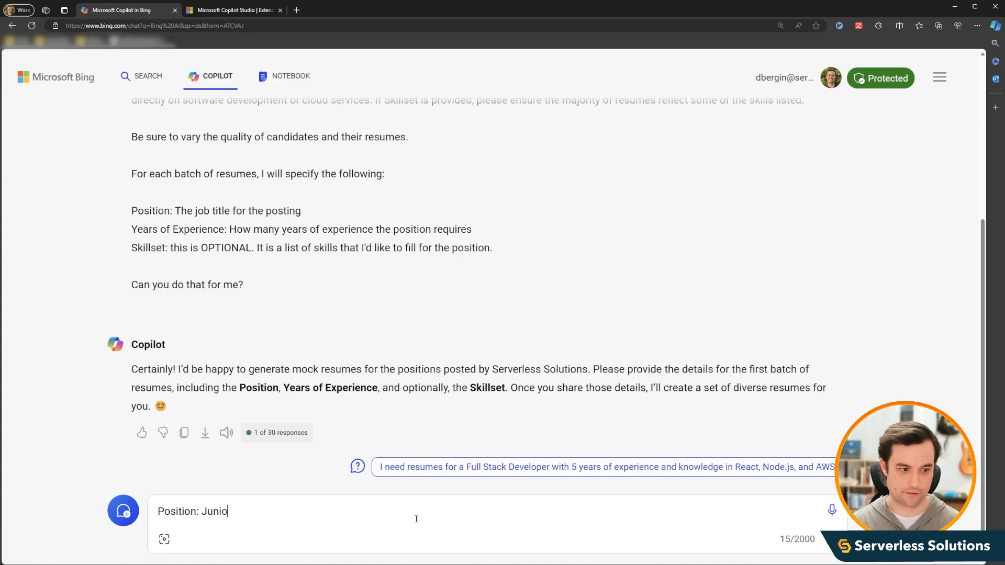
{"action": "type", "text": "r Cloud Engineer"}
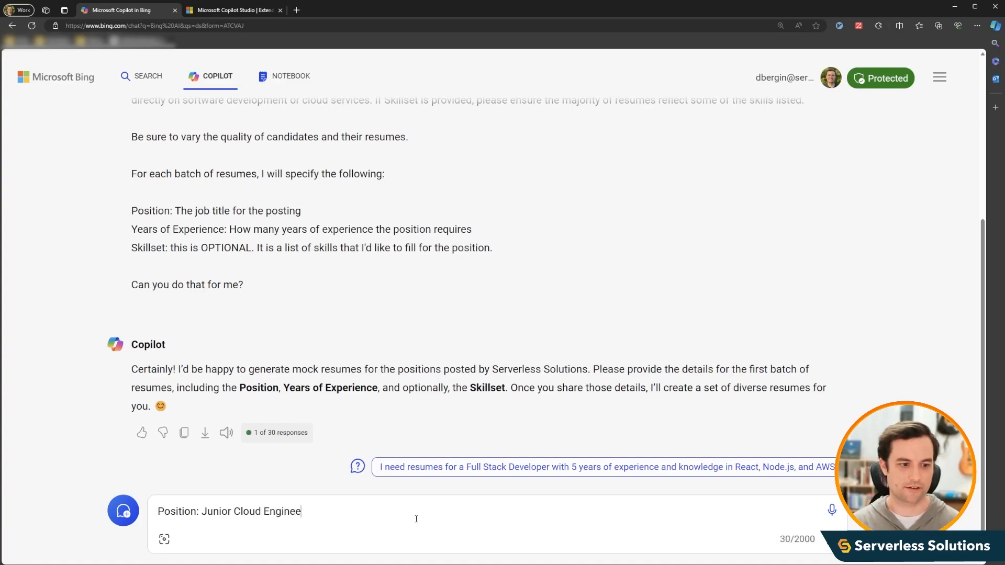
{"action": "key", "text": "shift+Return"}
{"action": "type", "text": "Years of"}
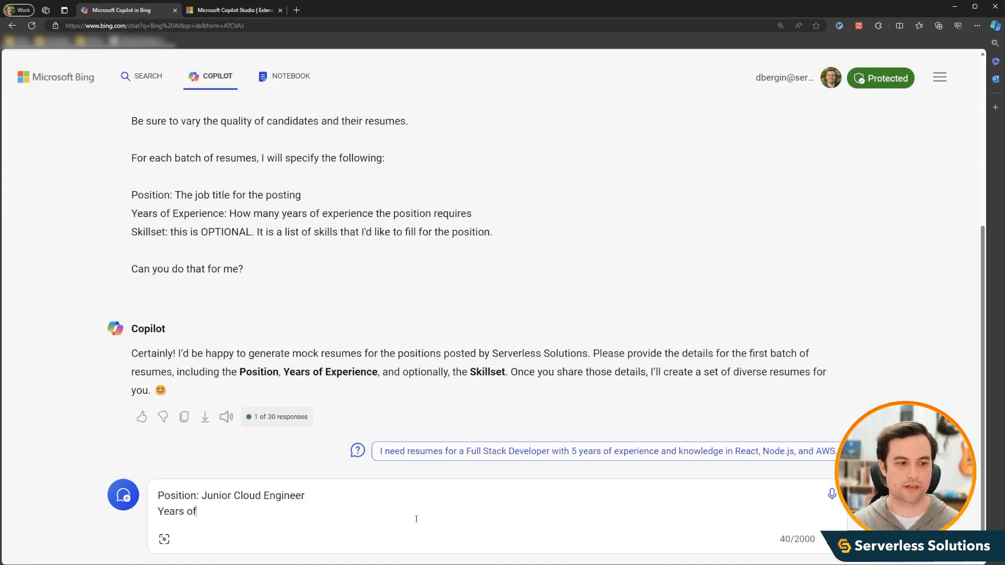
{"action": "type", "text": " Experience: 0-"}
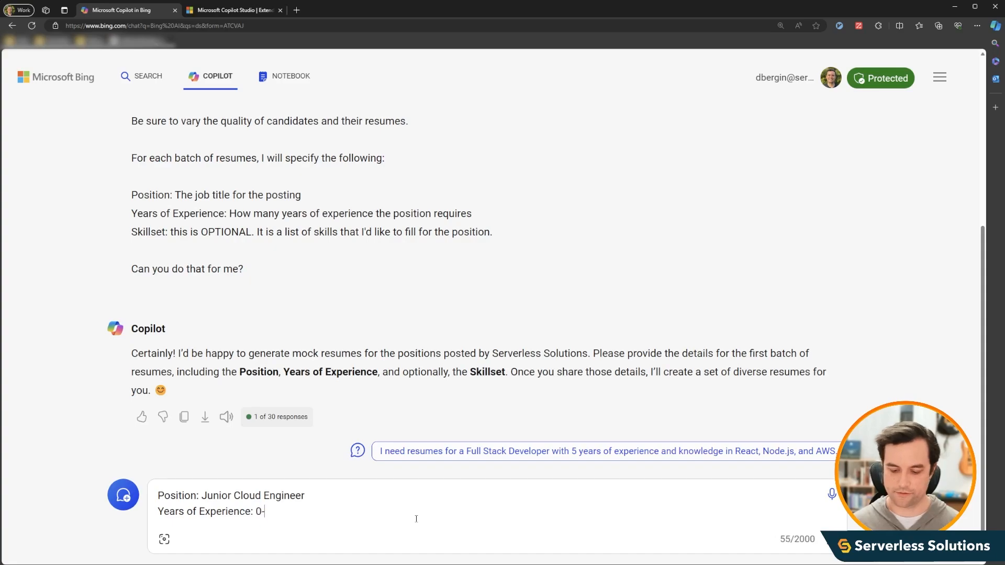
{"action": "type", "text": "3"}
{"action": "key", "text": "shift+Return"}
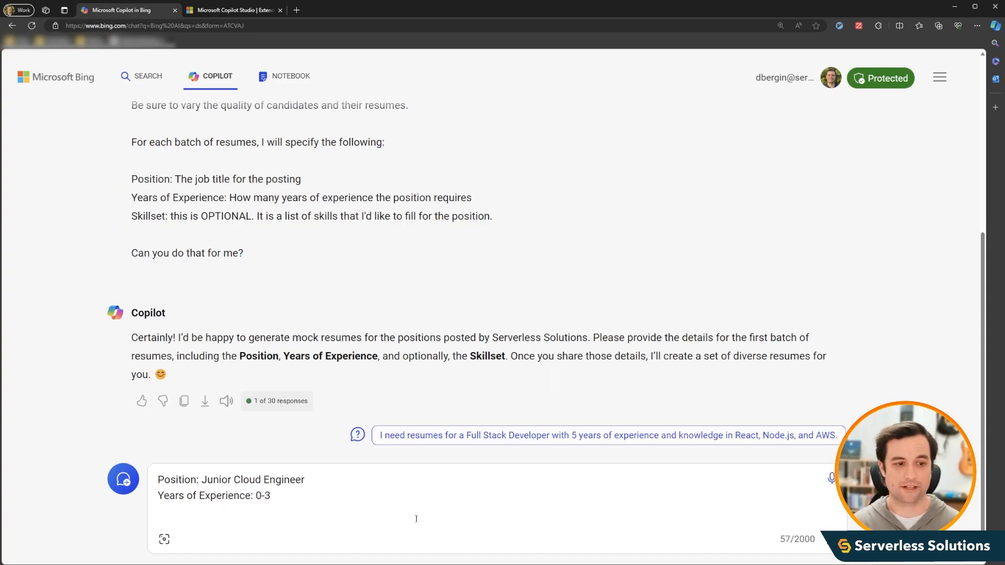
- Add "Skillset: At least one programming language, one database technology, and knowledge of at least one cloud provider (Azure, GCP or AWS)" and send the request
{"action": "type", "text": "Skil"}
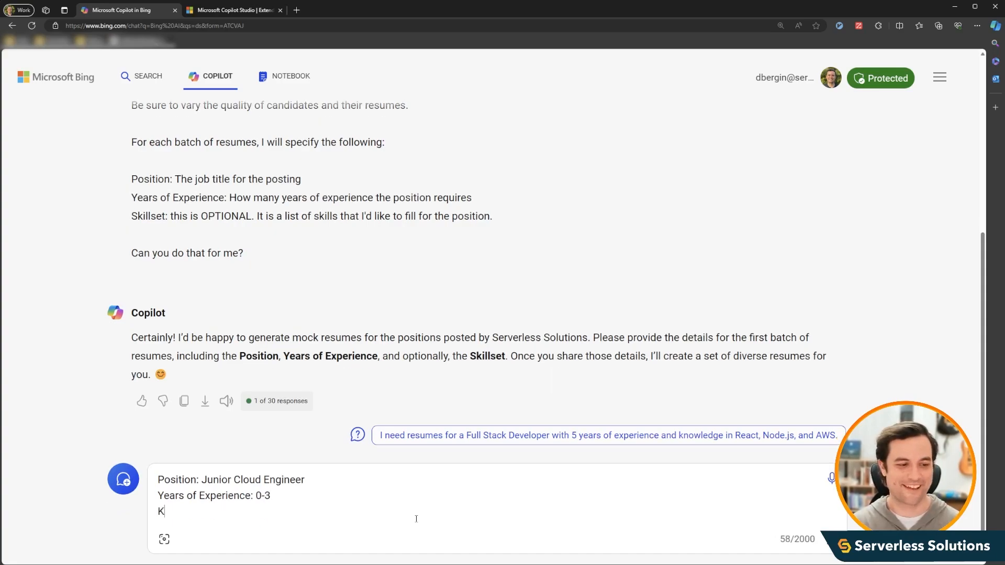
{"action": "type", "text": "lset"}
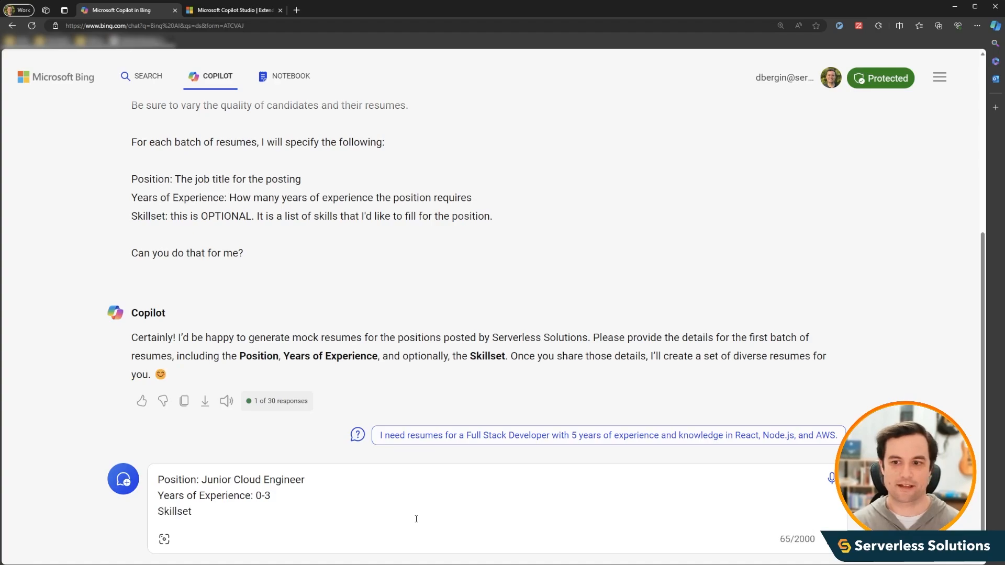
{"action": "type", "text": ": At least on"}
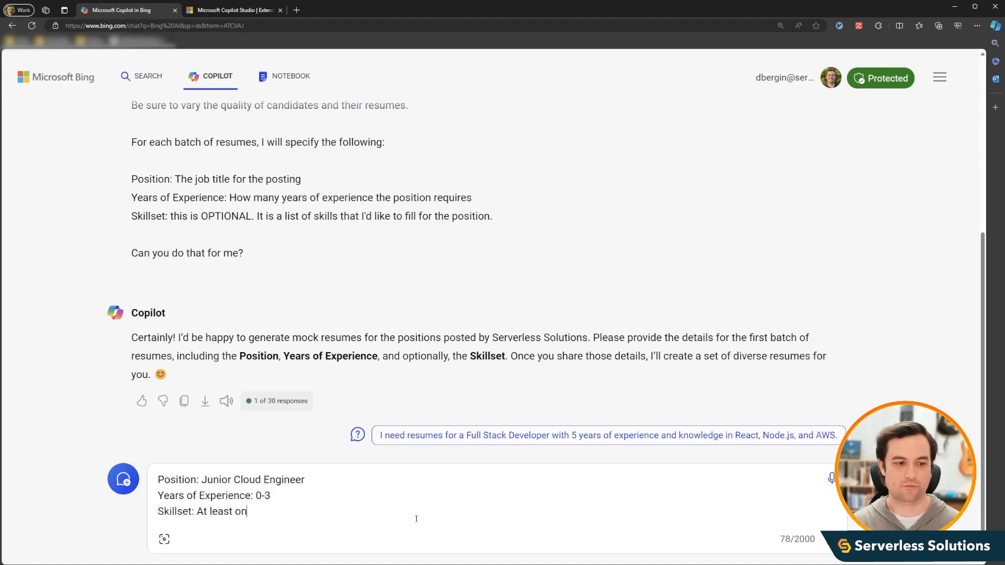
{"action": "type", "text": "e programming lang"}
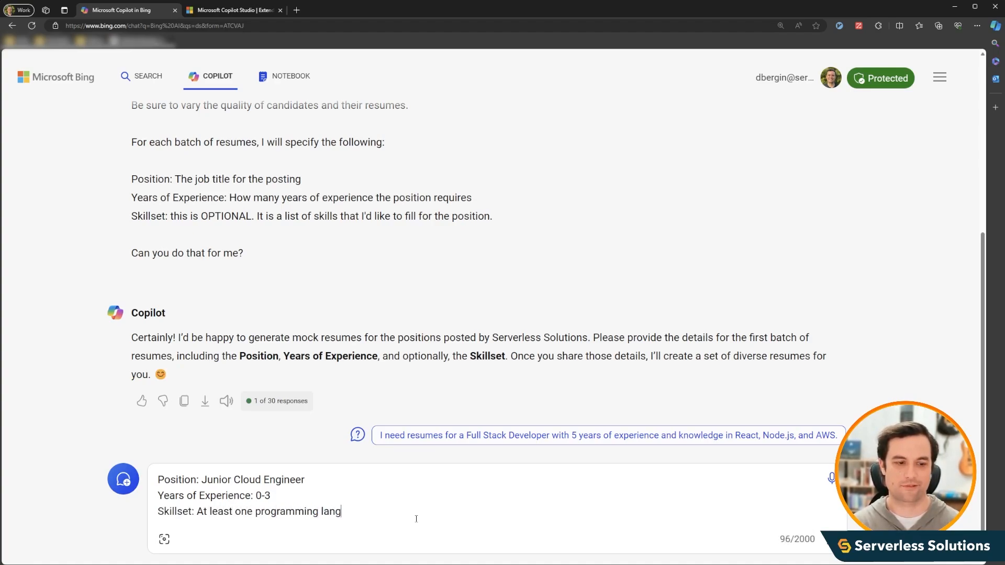
{"action": "type", "text": "uage, one database te"}
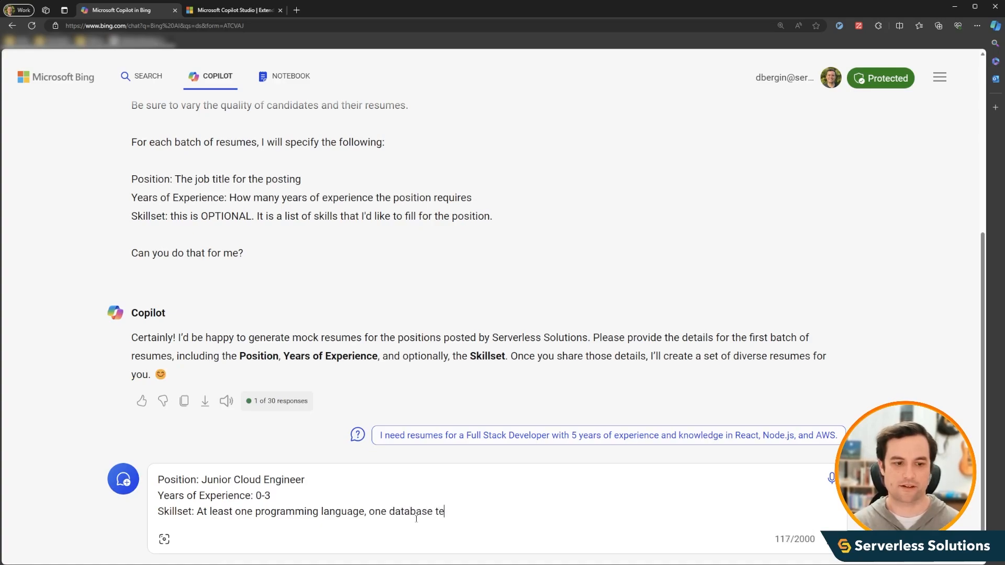
{"action": "type", "text": "chnology, and kno"}
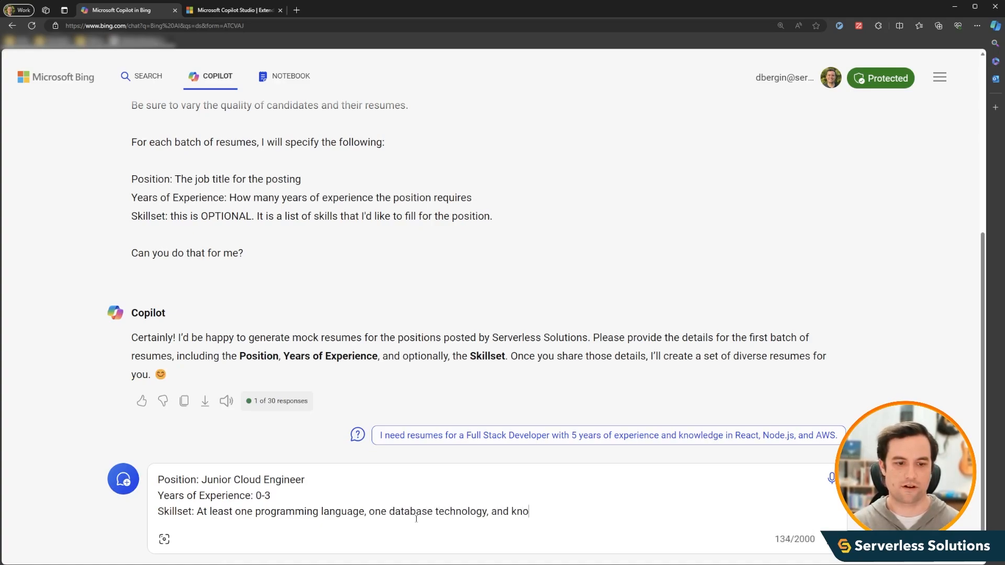
{"action": "type", "text": "wledge of at least"}
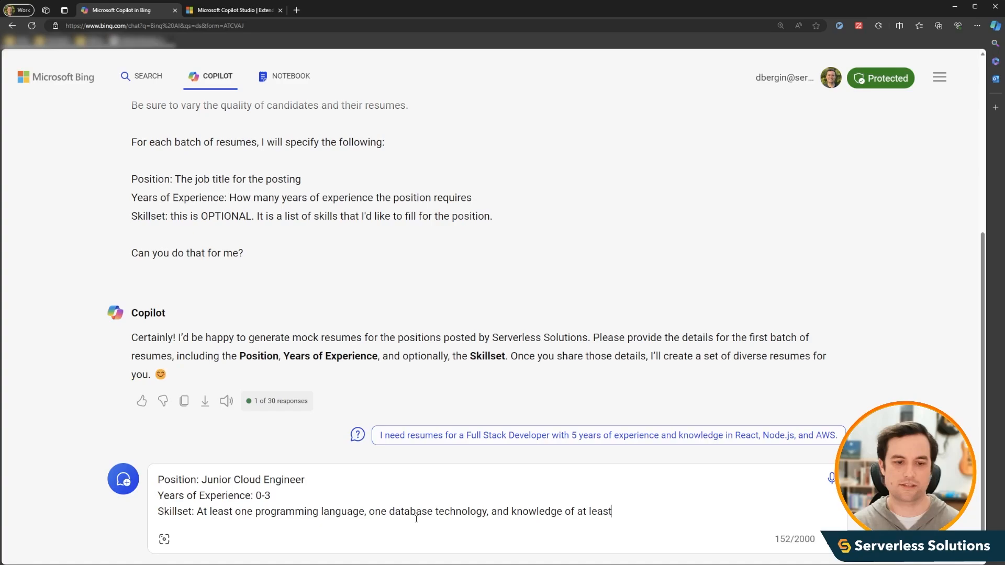
{"action": "type", "text": " one cloud provi"}
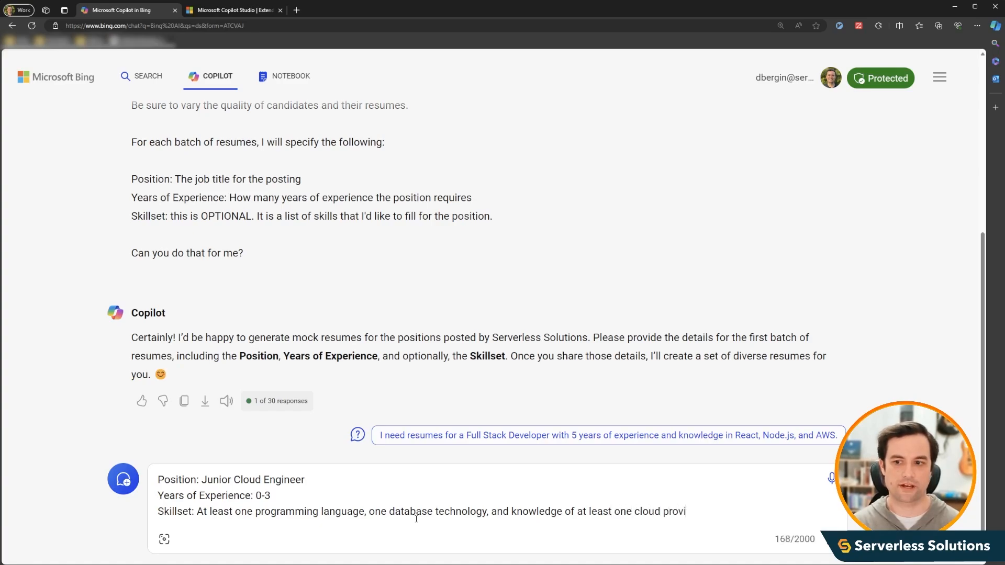
{"action": "type", "text": "der (Azure, GCP or AWS)"}
{"action": "key", "text": "Return"}
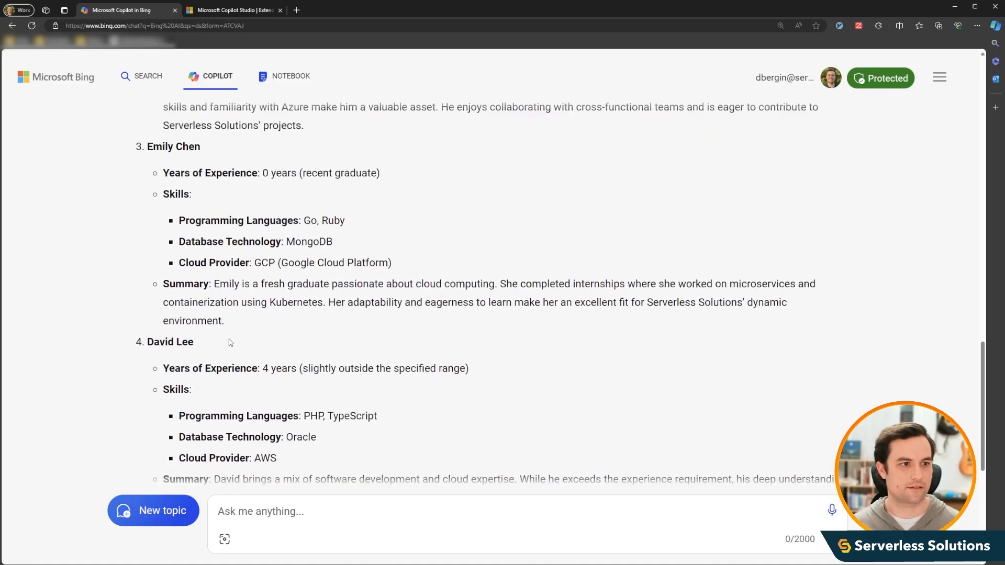
- Write a follow-up asking to flesh out the first candidate's resume so it reads like an actual resume with education and work experience sections
{"action": "scroll", "coordinate": [230, 342], "scroll_direction": "up", "scroll_amount": 4}
{"action": "scroll", "coordinate": [231, 343], "scroll_direction": "up", "scroll_amount": 4}
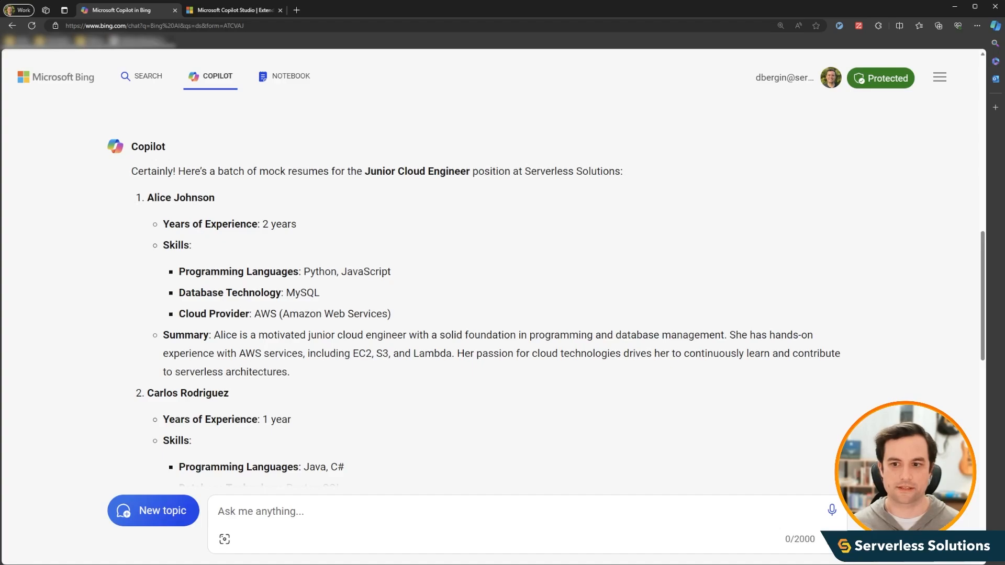
{"action": "left_click", "coordinate": [378, 514]}
{"action": "type", "text": "Can you "}
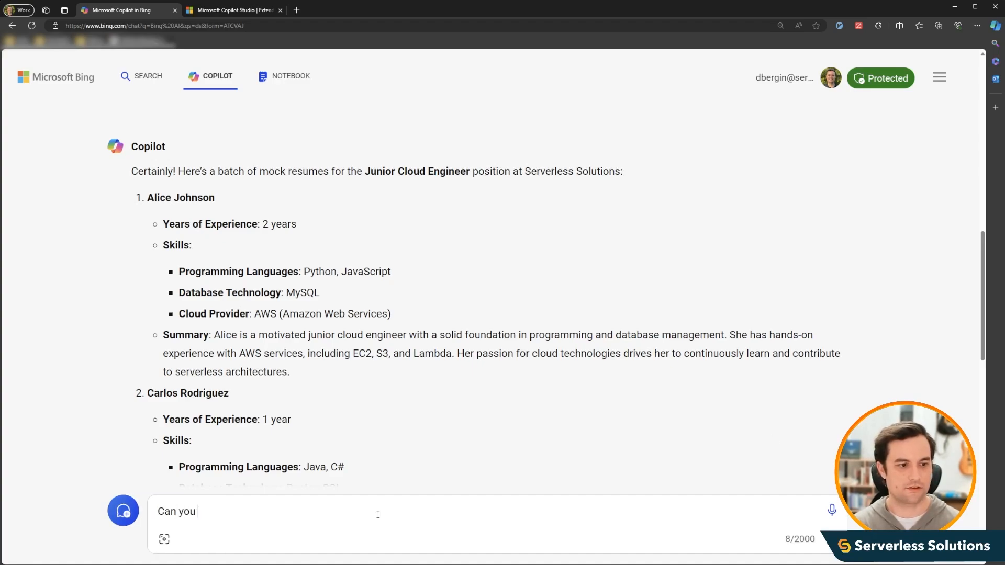
{"action": "type", "text": "flesh out Alice "}
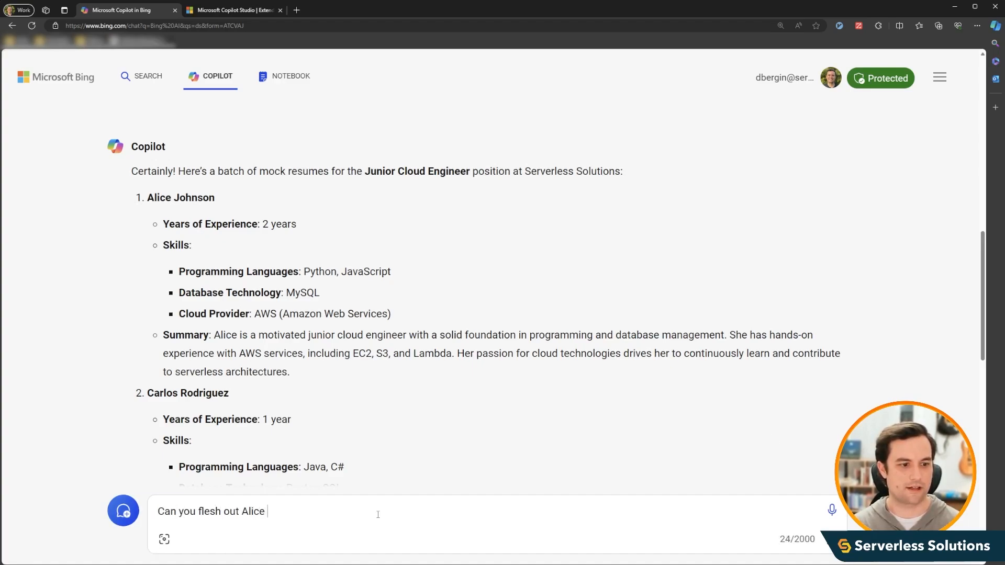
{"action": "type", "text": "Johnson's resum"}
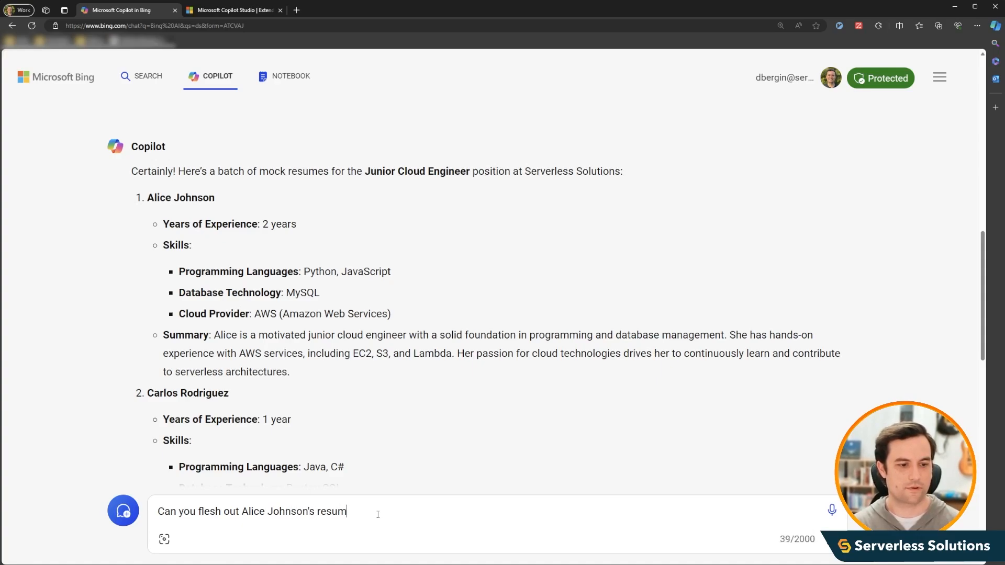
{"action": "type", "text": "e so that it reads "}
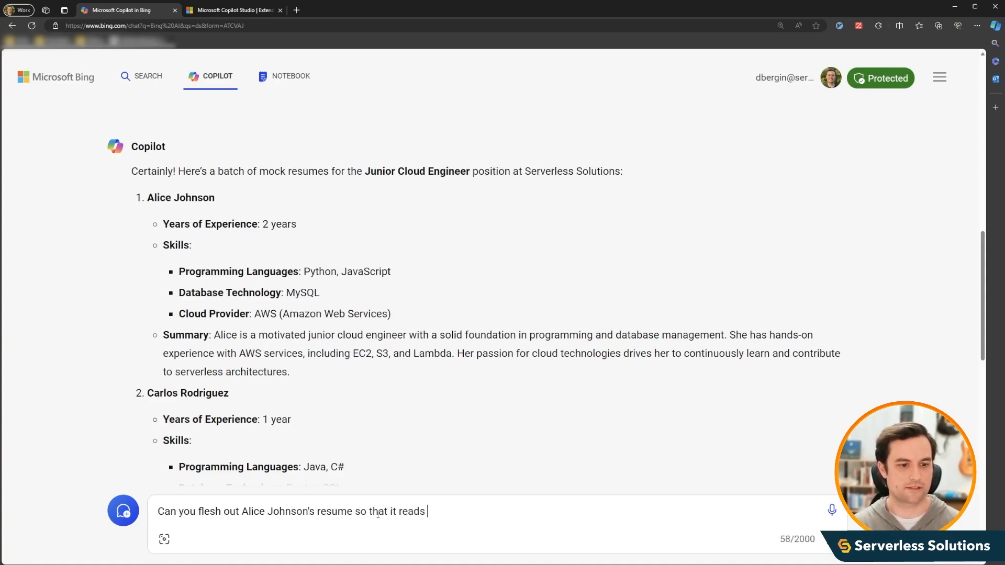
{"action": "type", "text": "like an actual "}
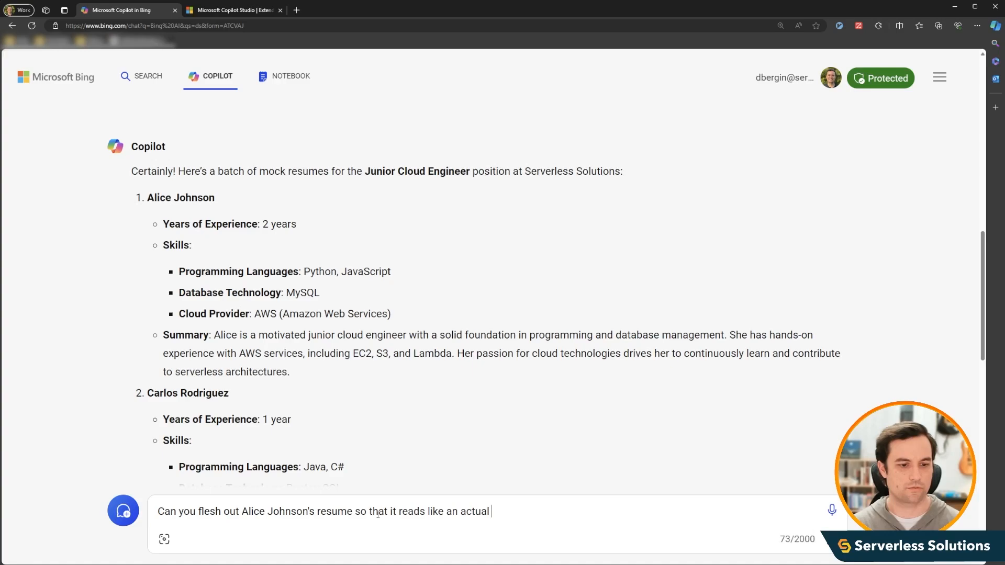
{"action": "type", "text": "resume with a"}
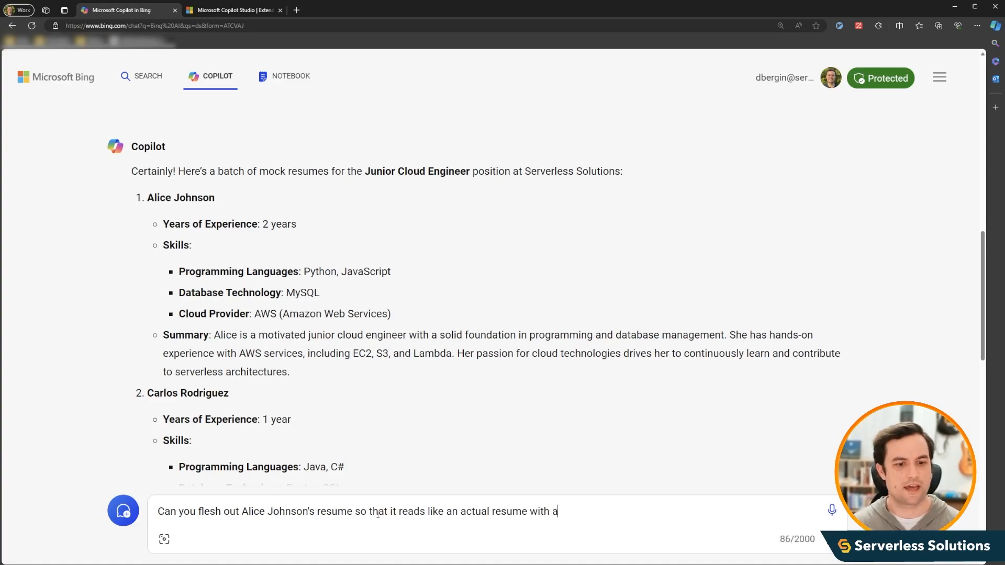
{"action": "type", "text": " section for educ"}
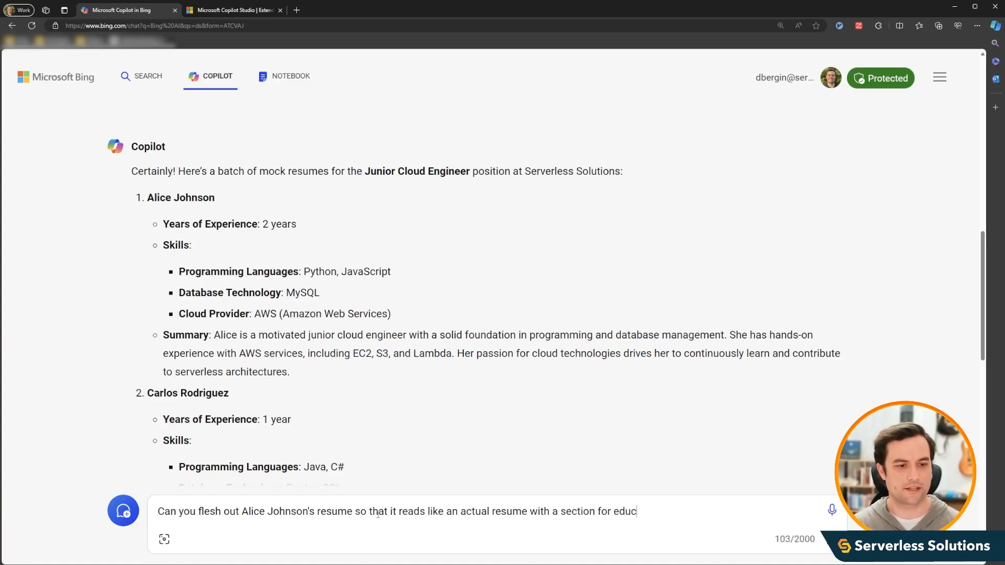
{"action": "type", "text": "ation and a section for wo"}
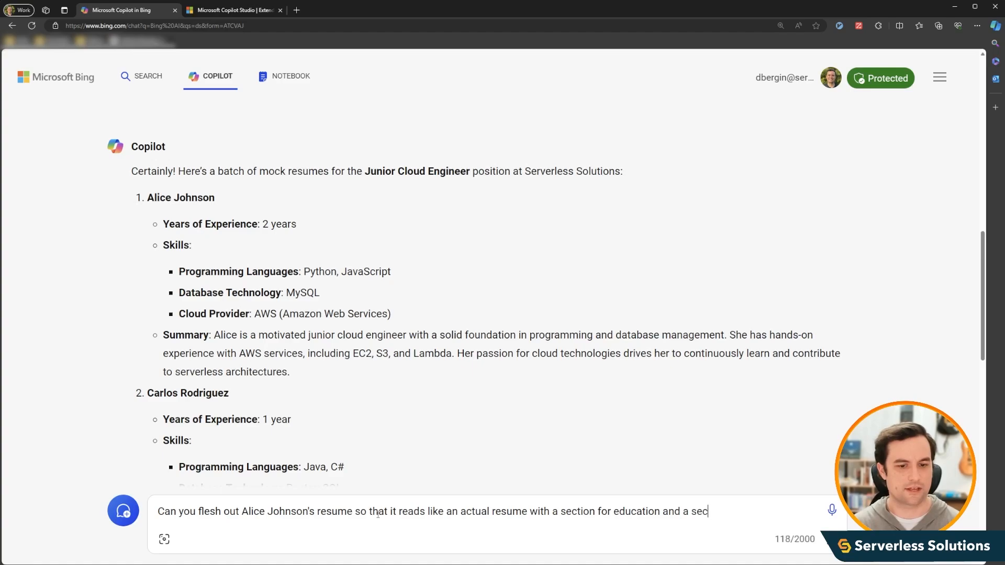
{"action": "type", "text": "expe"}
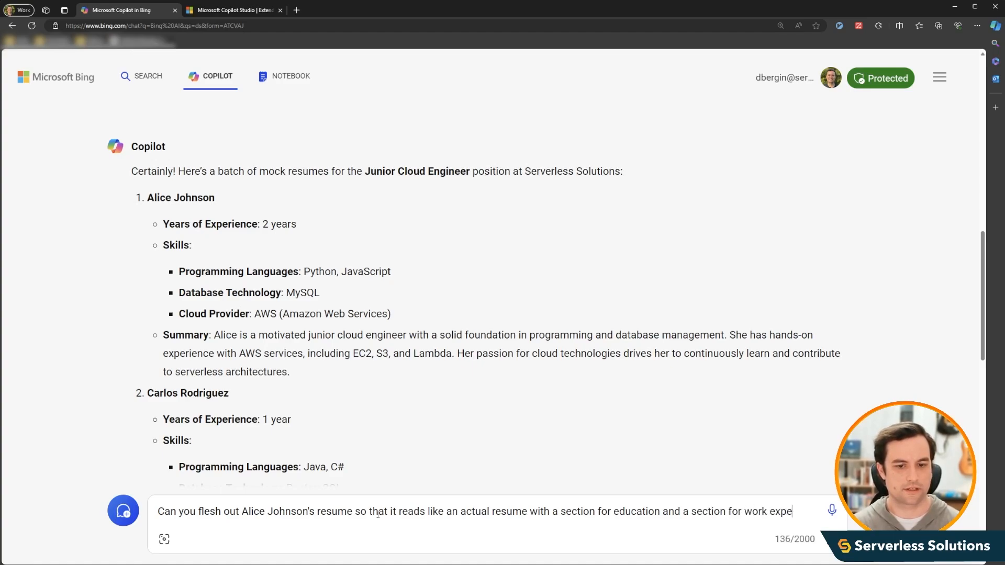
{"action": "type", "text": "rience along w"}
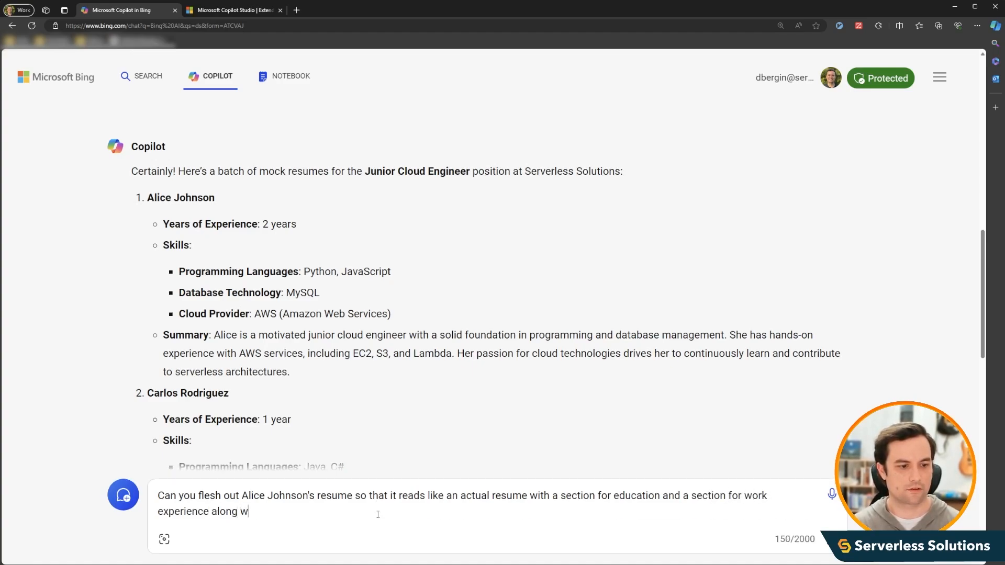
{"action": "type", "text": "ith her skills and"}
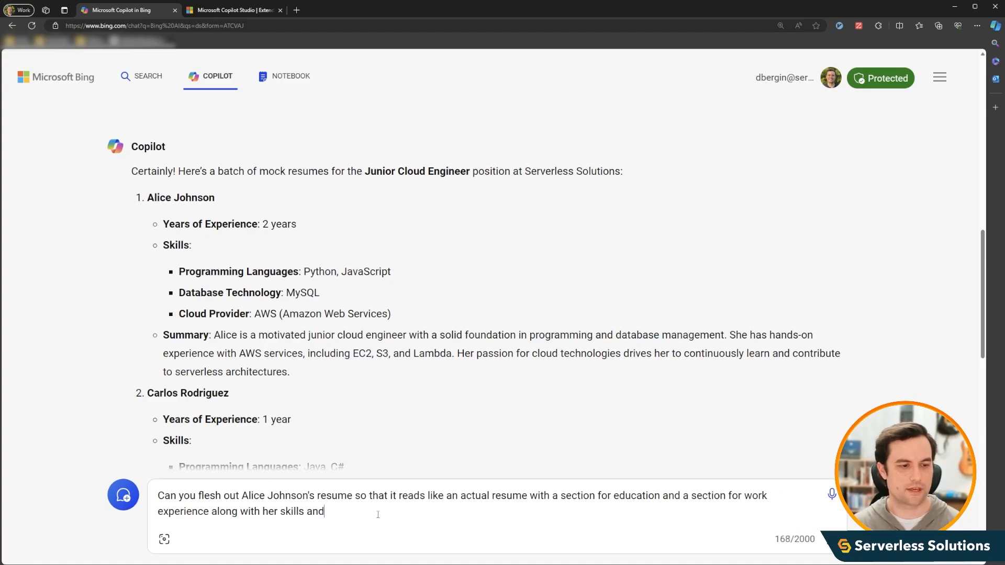
{"action": "type", "text": " any cert"}
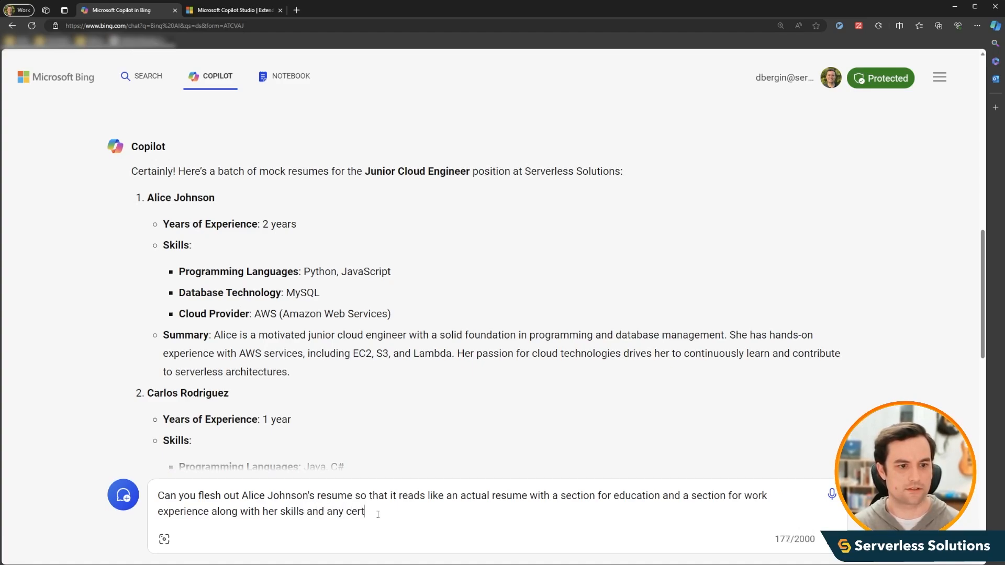
{"action": "type", "text": "ifications she mig"}
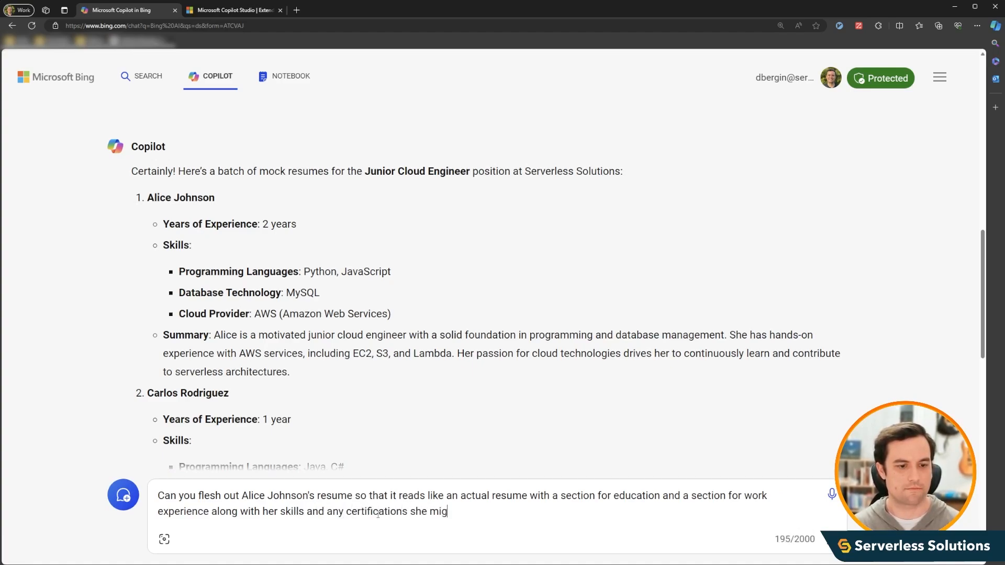
{"action": "type", "text": "ht already have. It "}
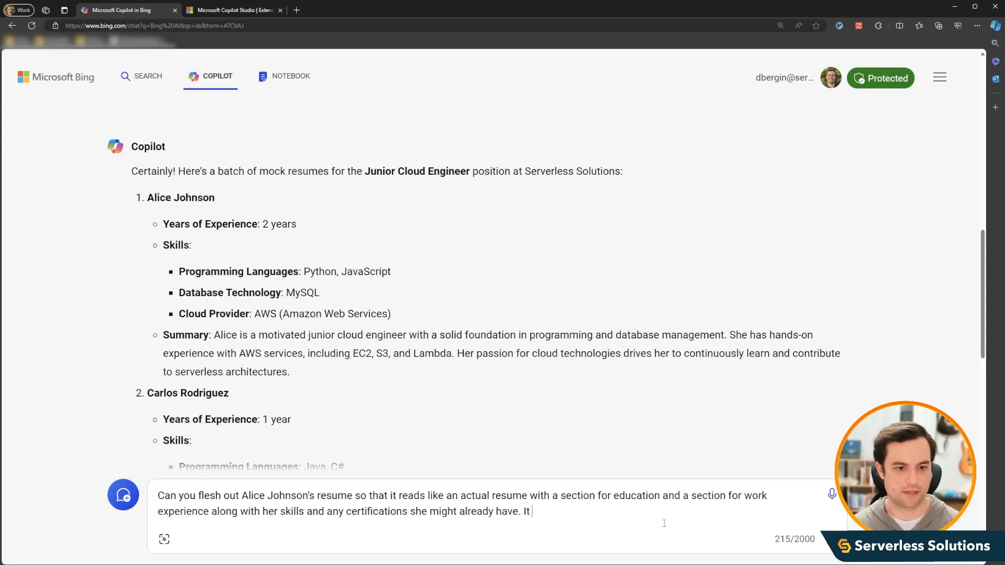
{"action": "type", "text": "should be formatt"}
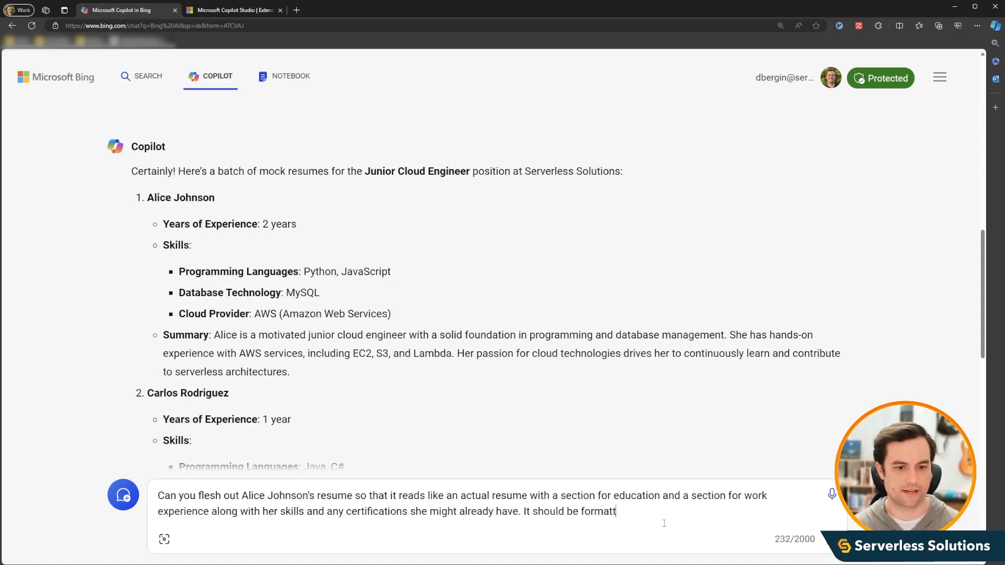
{"action": "type", "text": "ed like a resume."}
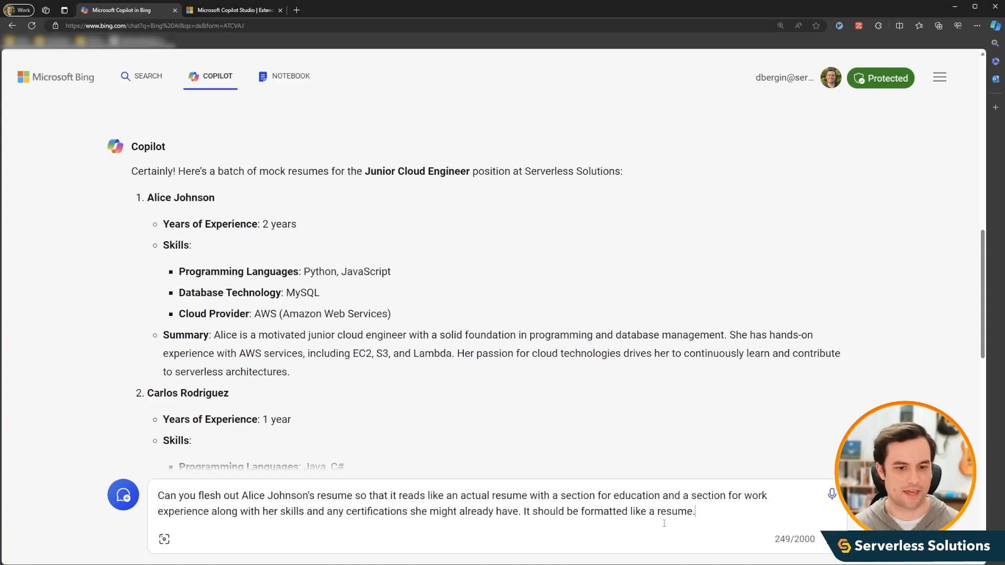
- Finish the follow-up by requesting her skills and any certifications she might already have, formatted like a resume, and send it
{"action": "key", "text": "Return"}
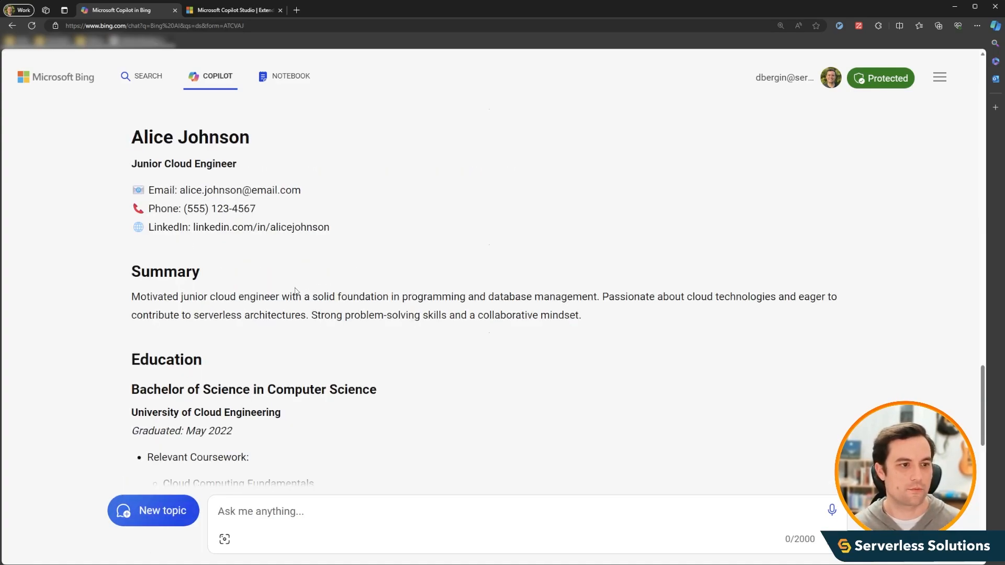
- Review the fleshed-out resume's summary, education, work experience, skills and certifications sections
{"action": "scroll", "coordinate": [382, 332], "scroll_direction": "down", "scroll_amount": 4}
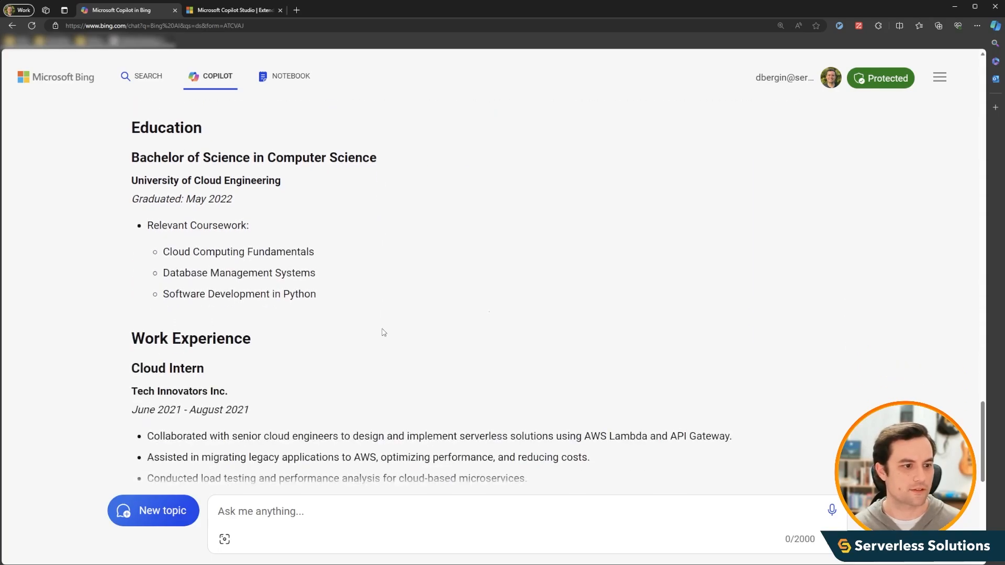
{"action": "scroll", "coordinate": [383, 332], "scroll_direction": "down", "scroll_amount": 3}
{"action": "scroll", "coordinate": [382, 329], "scroll_direction": "down", "scroll_amount": 1}
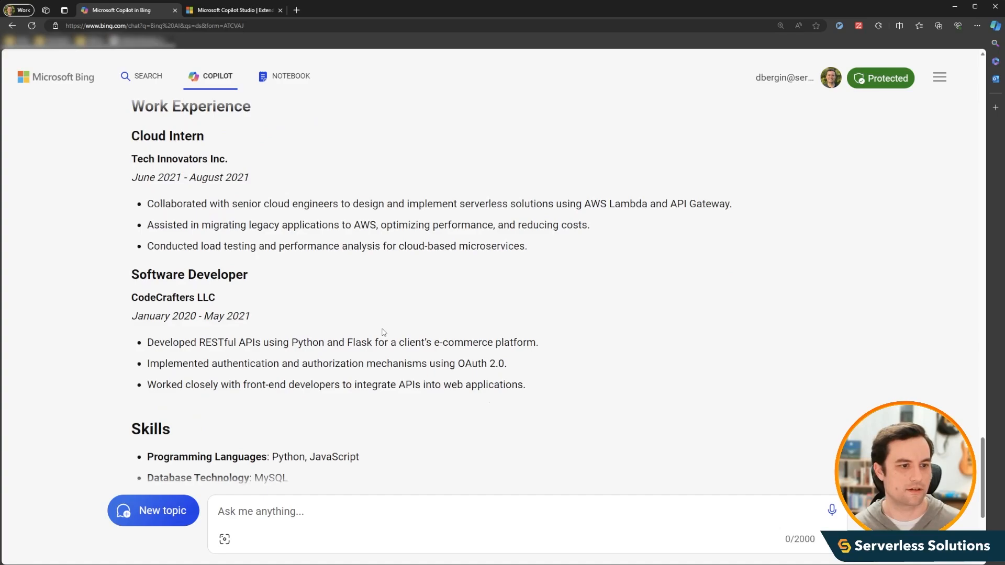
{"action": "scroll", "coordinate": [383, 333], "scroll_direction": "down", "scroll_amount": 2}
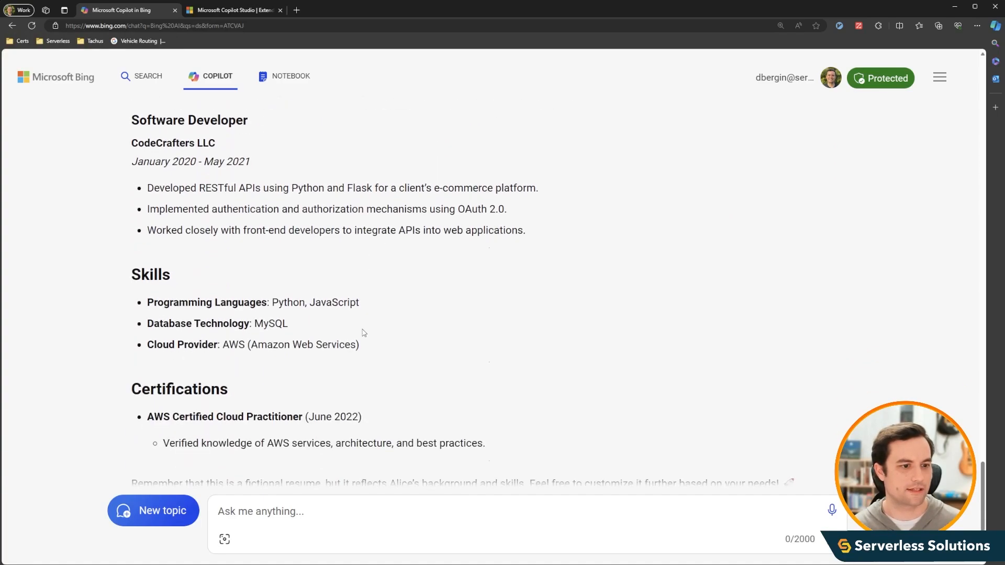
{"action": "scroll", "coordinate": [363, 333], "scroll_direction": "down", "scroll_amount": 1}
{"action": "scroll", "coordinate": [364, 333], "scroll_direction": "up", "scroll_amount": 8}
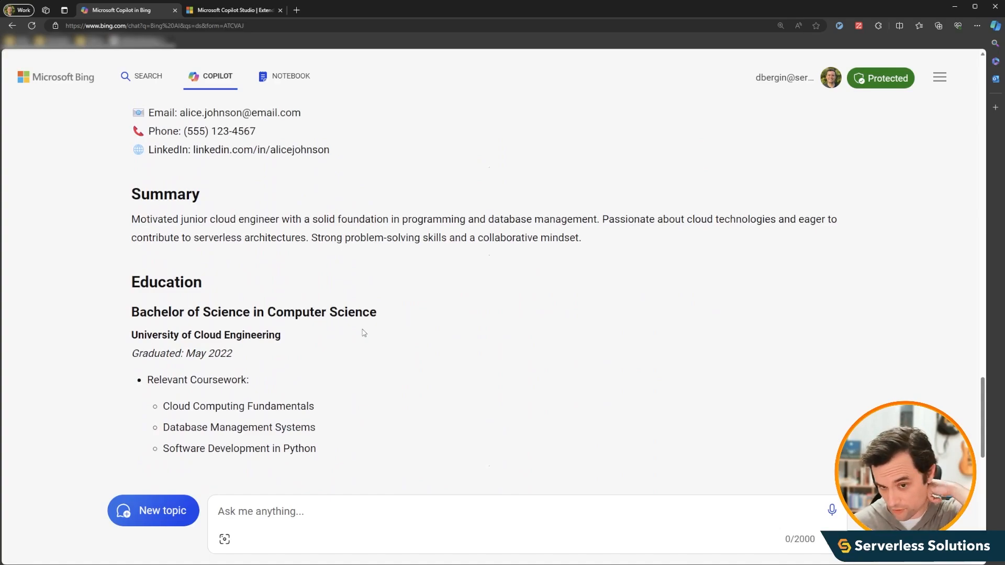
{"action": "scroll", "coordinate": [364, 333], "scroll_direction": "up", "scroll_amount": 2}
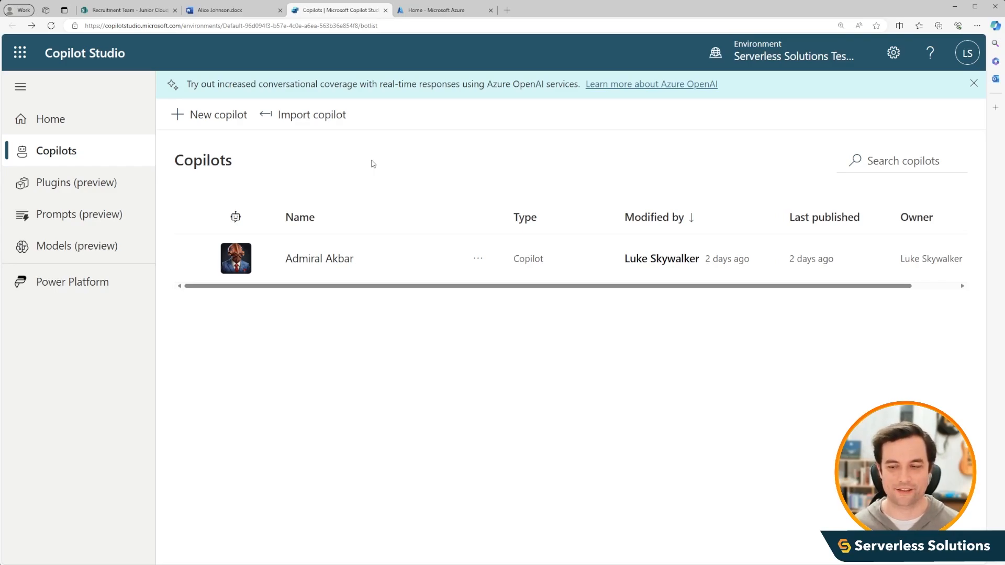
- Start a new copilot and name it "Grand Moff Tarkin"
{"action": "left_click", "coordinate": [194, 129]}
{"action": "left_click", "coordinate": [486, 195]}
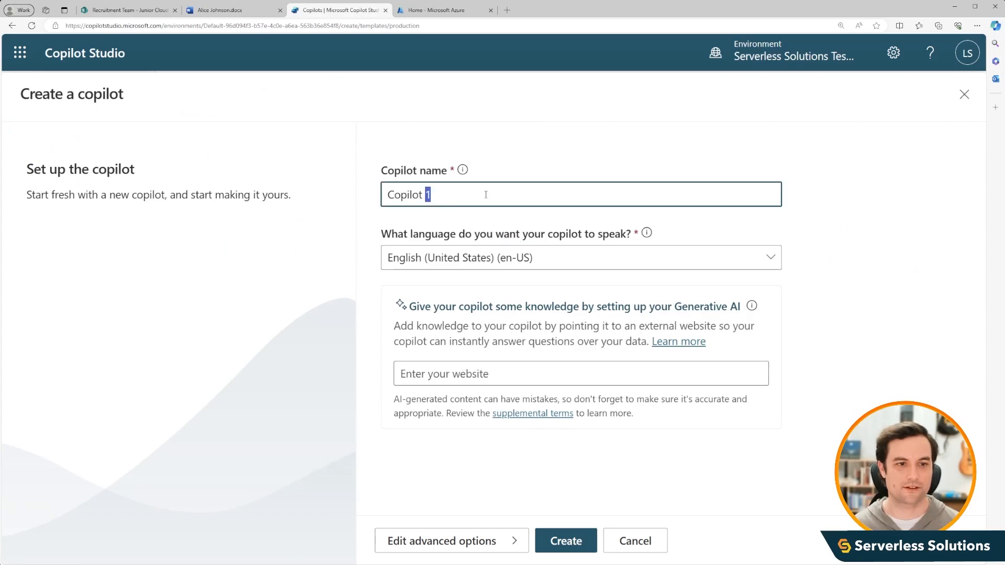
{"action": "key", "text": "ctrl+a"}
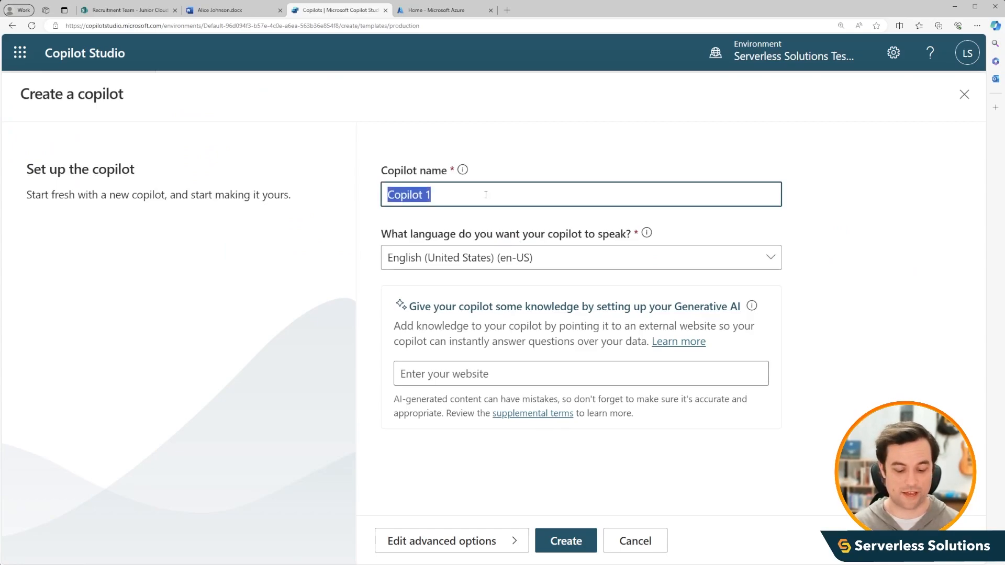
{"action": "type", "text": "Grand Moff"}
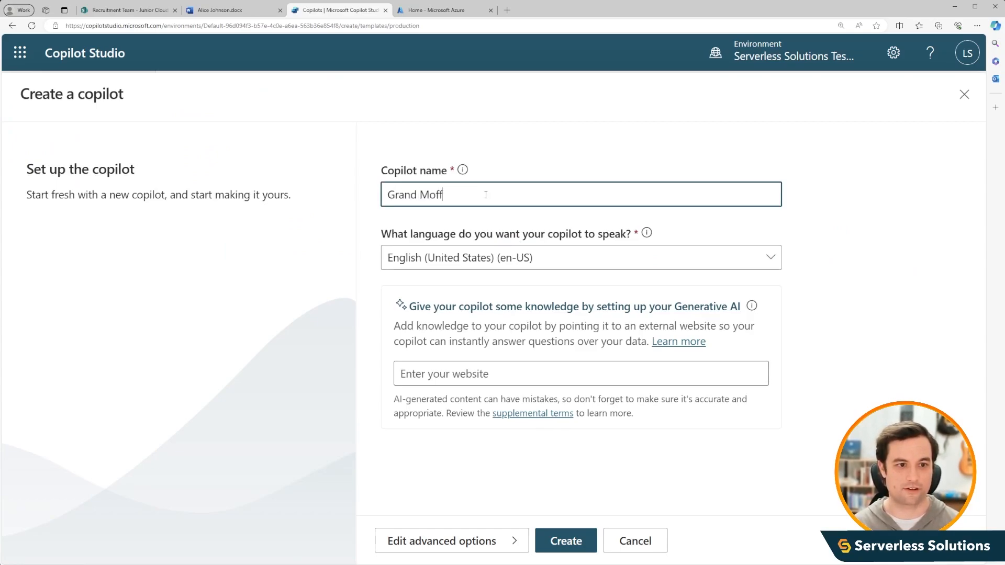
{"action": "type", "text": " Tarkin"}
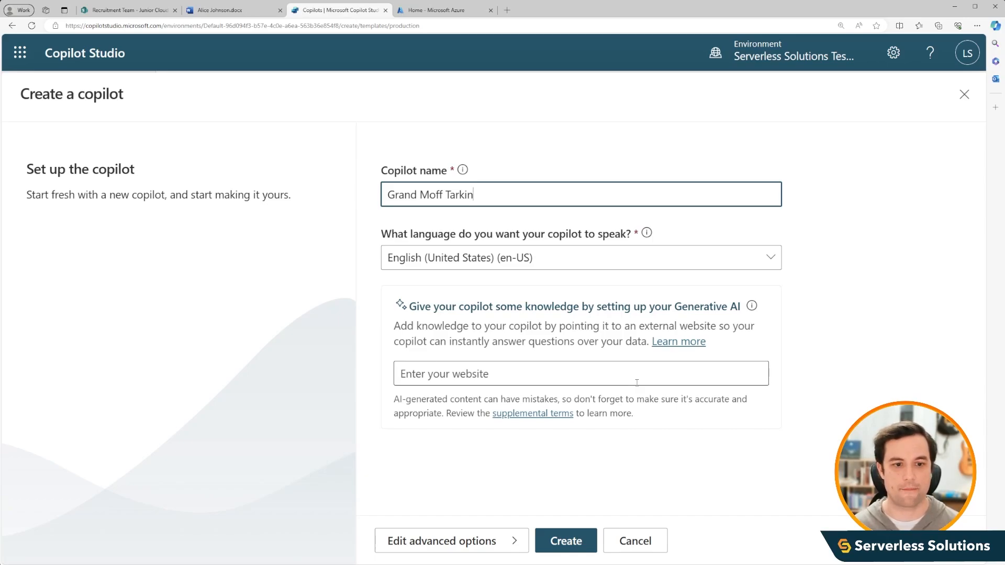
{"action": "left_click", "coordinate": [524, 378]}
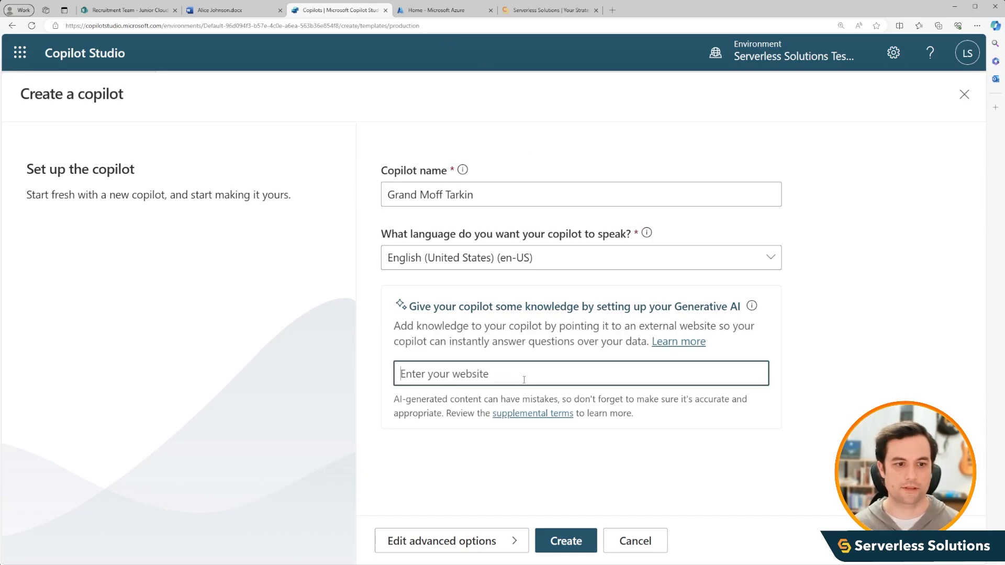
{"action": "type", "text": "https://serverless-solutions.com/"}
{"action": "left_click", "coordinate": [768, 485]}
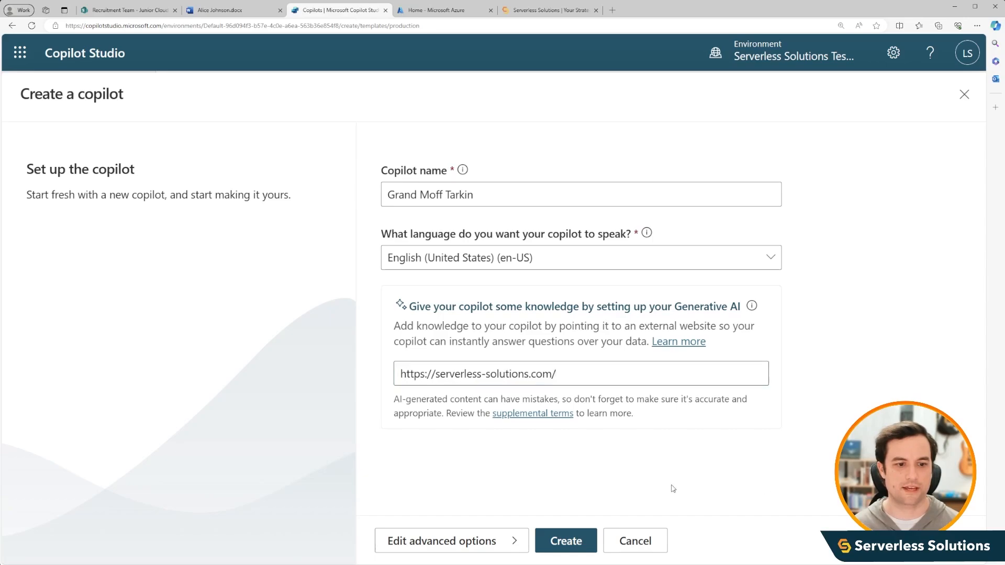
{"action": "left_click", "coordinate": [569, 543]}
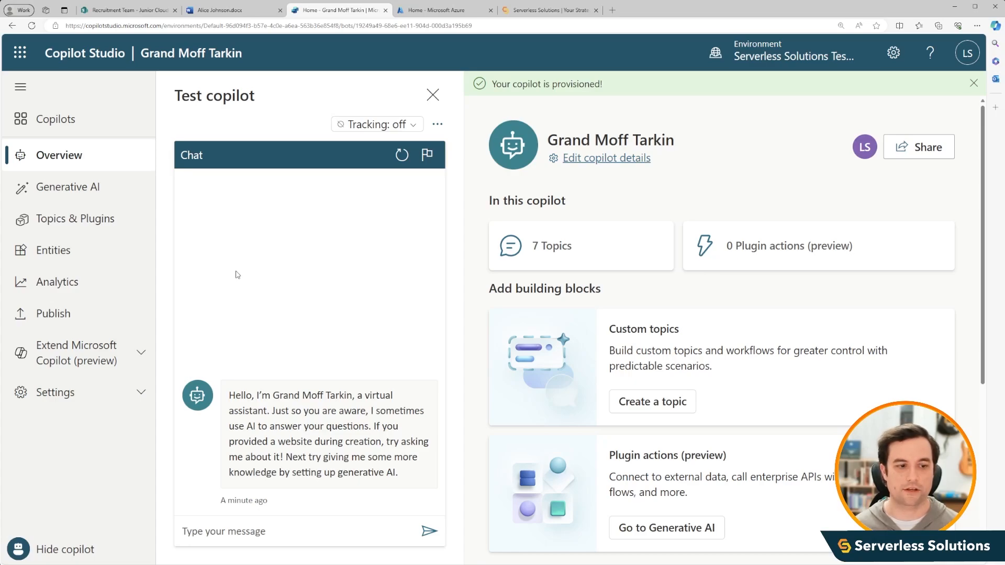
- Ask the new copilot in the test chat "Can you tell me about where serverless solutions is located?"
{"action": "left_click", "coordinate": [314, 537]}
{"action": "type", "text": "Can "}
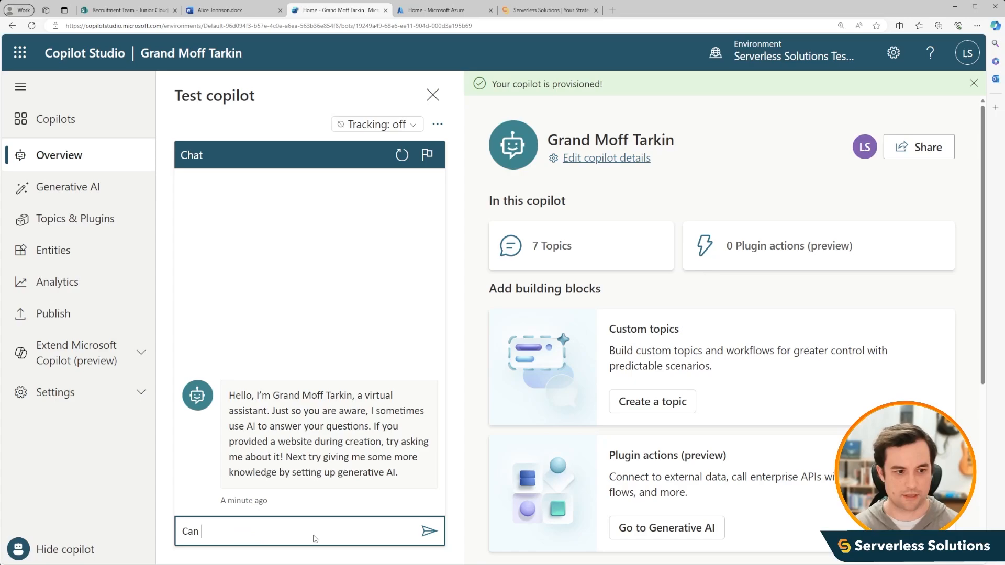
{"action": "type", "text": "you tell me about where server"}
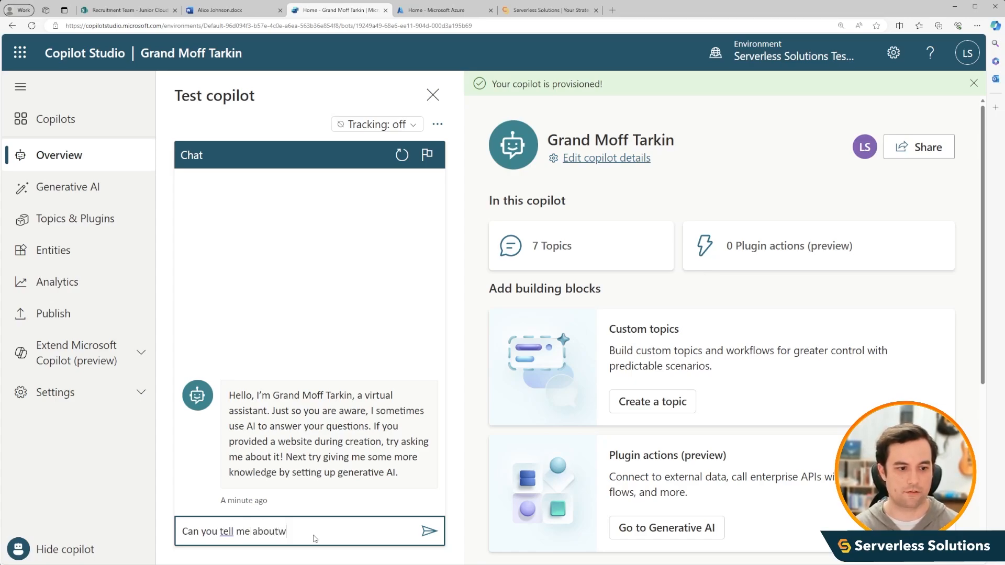
{"action": "type", "text": "l"}
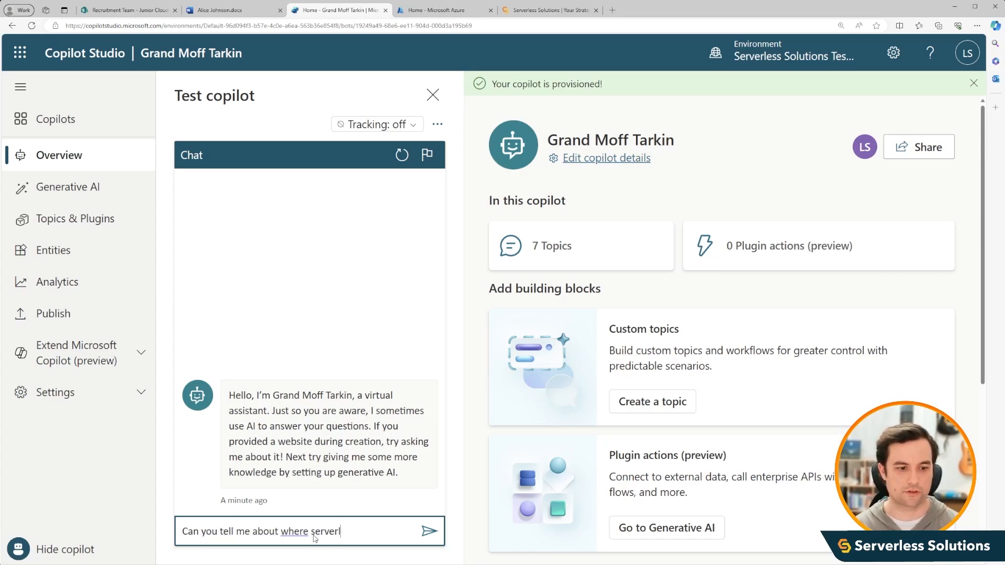
{"action": "type", "text": "ess solutions is located?"}
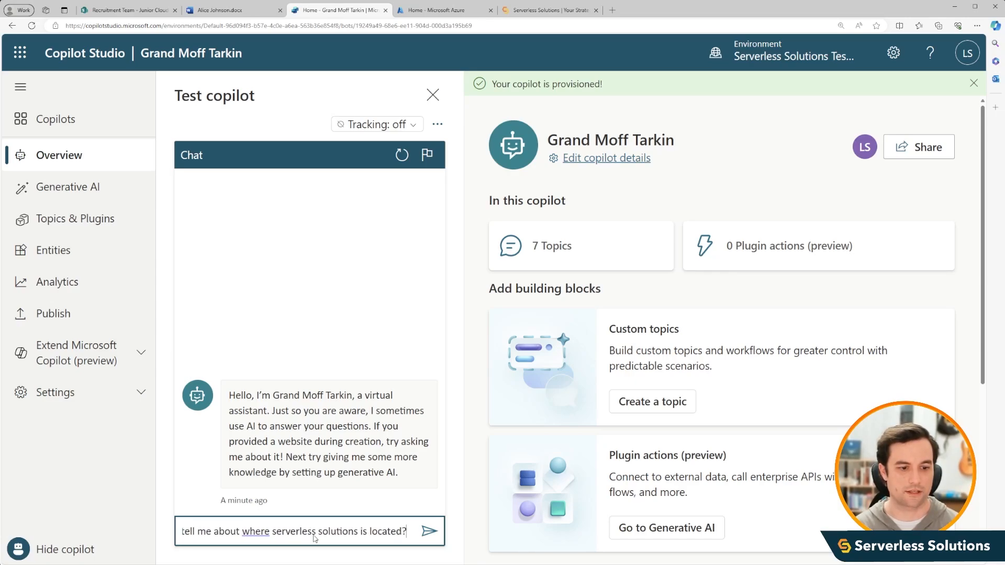
{"action": "key", "text": "Return"}
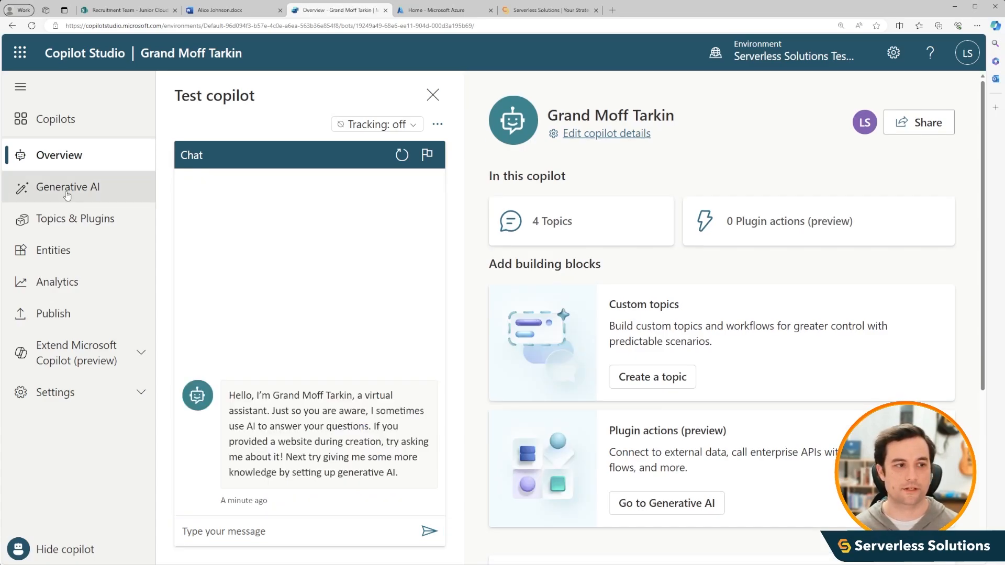
- Enable dynamic chaining with generative actions (preview) in the copilot's Generative AI settings
{"action": "left_click", "coordinate": [67, 195]}
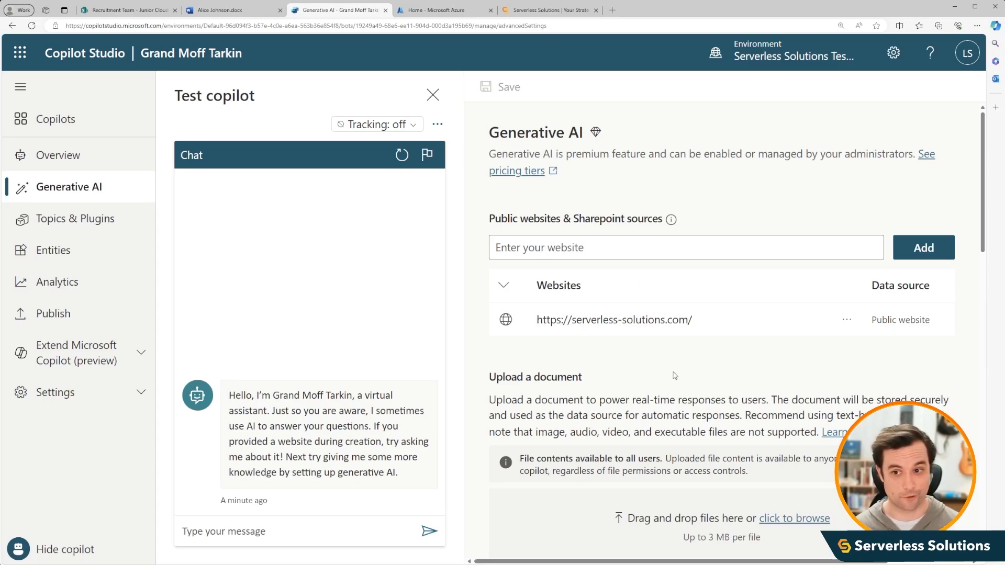
{"action": "scroll", "coordinate": [674, 375], "scroll_direction": "down", "scroll_amount": 4}
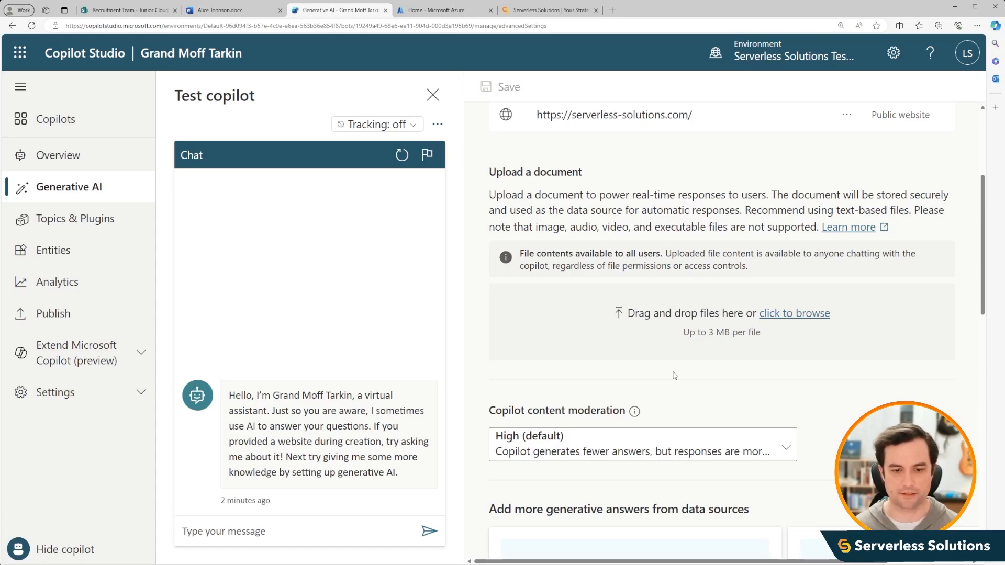
{"action": "scroll", "coordinate": [674, 375], "scroll_direction": "down", "scroll_amount": 3}
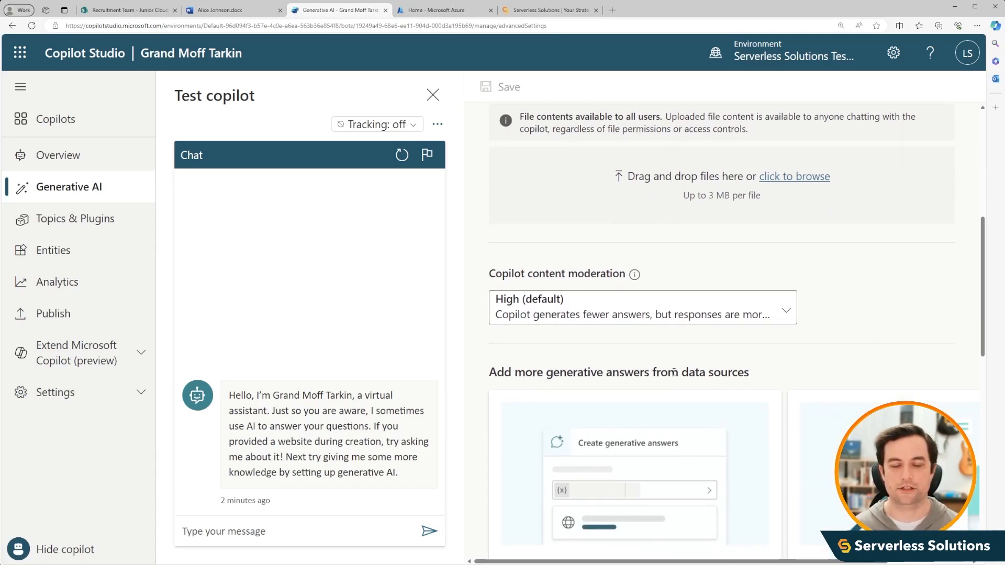
{"action": "scroll", "coordinate": [674, 372], "scroll_direction": "down", "scroll_amount": 6}
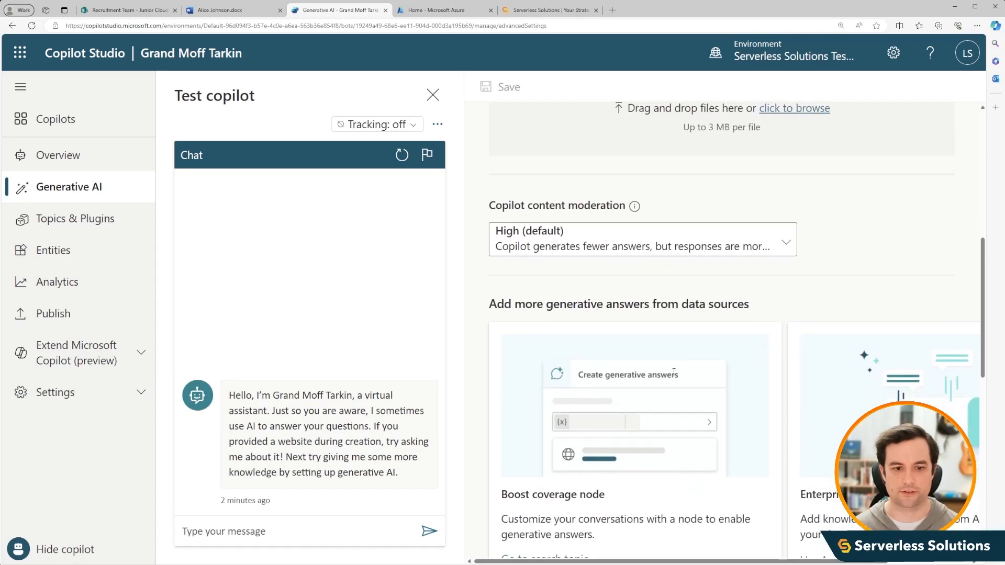
{"action": "scroll", "coordinate": [673, 375], "scroll_direction": "down", "scroll_amount": 5}
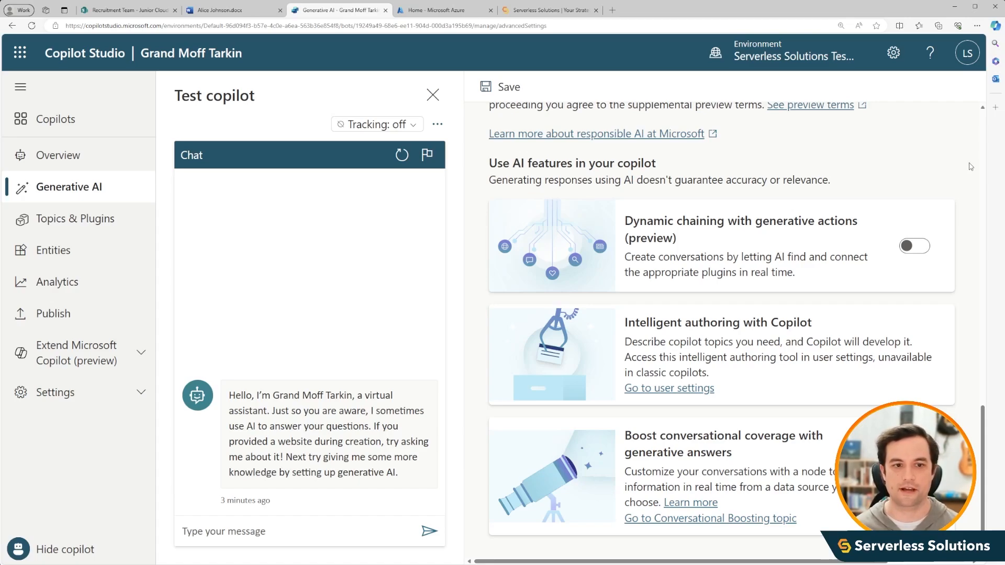
{"action": "left_click", "coordinate": [914, 248]}
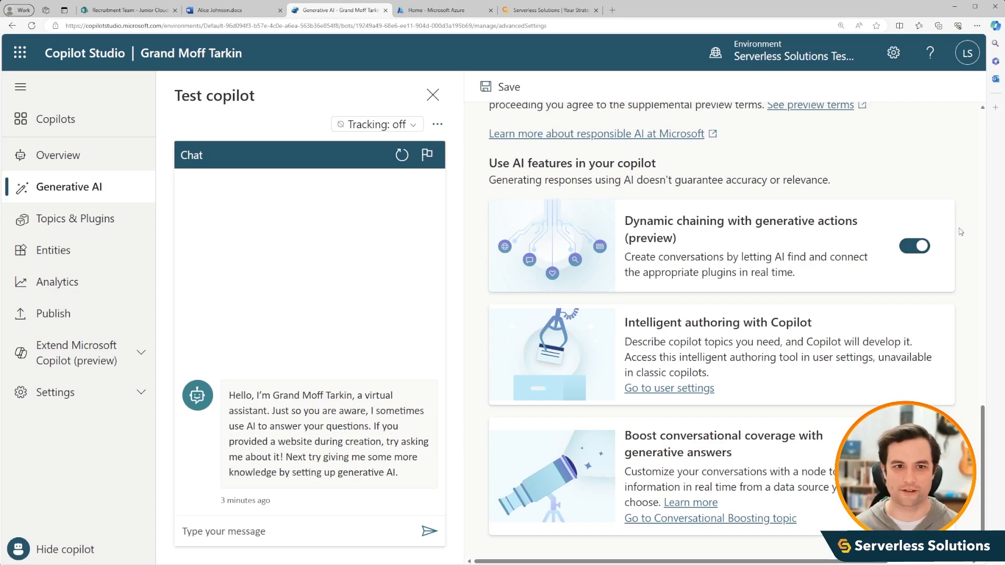
{"action": "scroll", "coordinate": [961, 232], "scroll_direction": "up", "scroll_amount": 1}
{"action": "scroll", "coordinate": [967, 364], "scroll_direction": "up", "scroll_amount": 15}
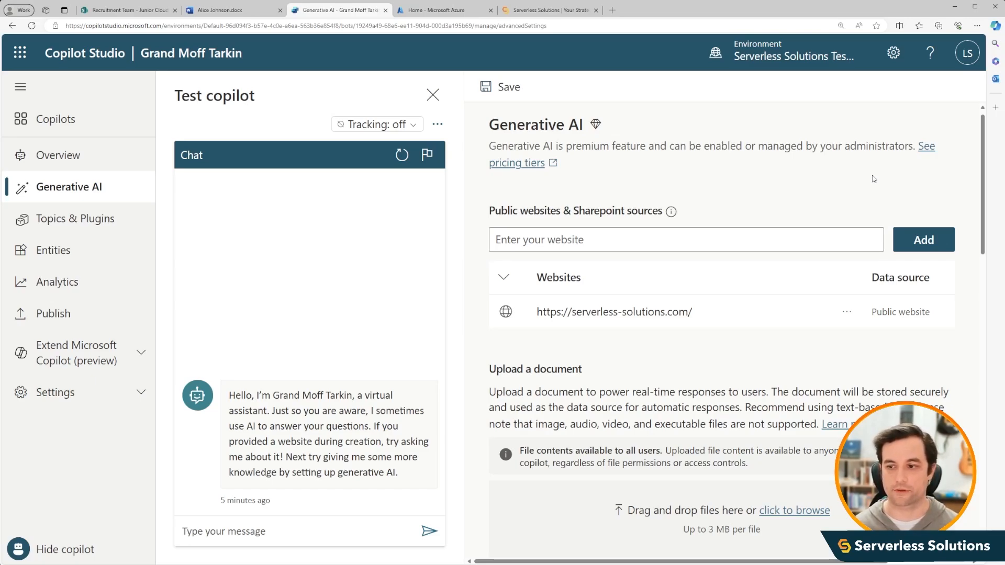
{"action": "left_click", "coordinate": [660, 239]}
{"action": "type", "text": "https://serverless1lab.sharepoint.com/sites/RecruitmentTeam"}
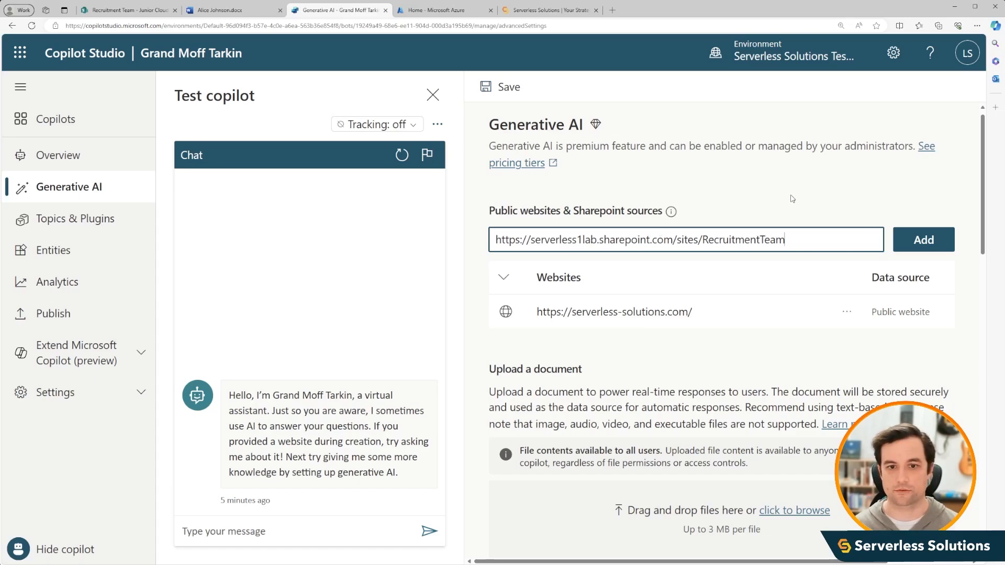
{"action": "left_click", "coordinate": [922, 235]}
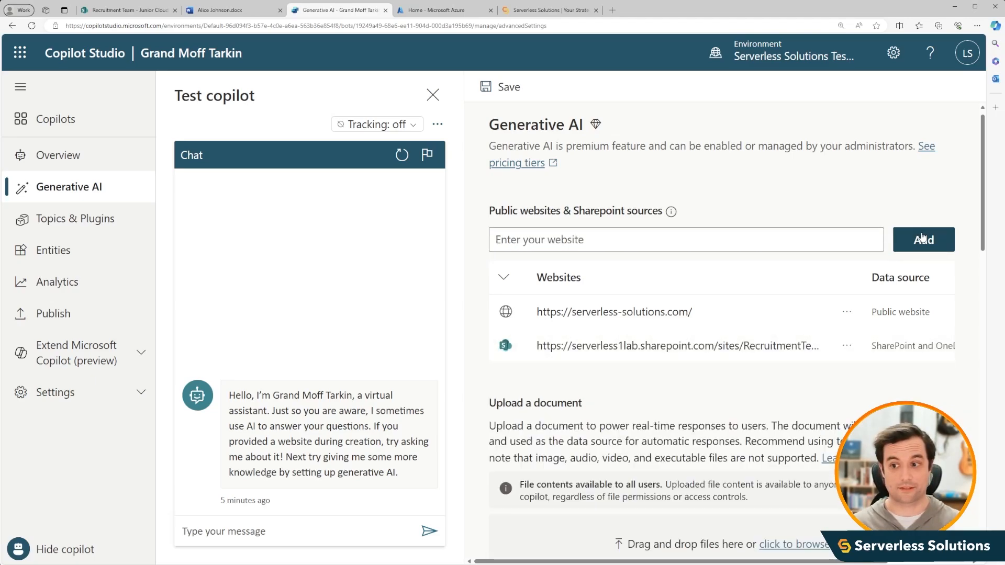
- Ask the copilot in the test chat to tell about one of the resume candidates by full name
{"action": "type", "text": "Can y"}
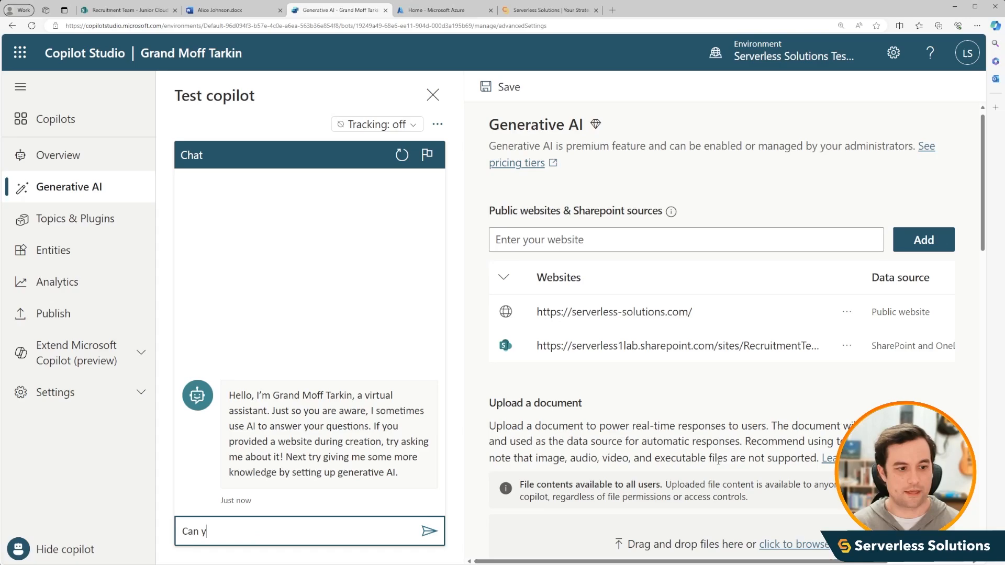
{"action": "type", "text": "ou tell me about "}
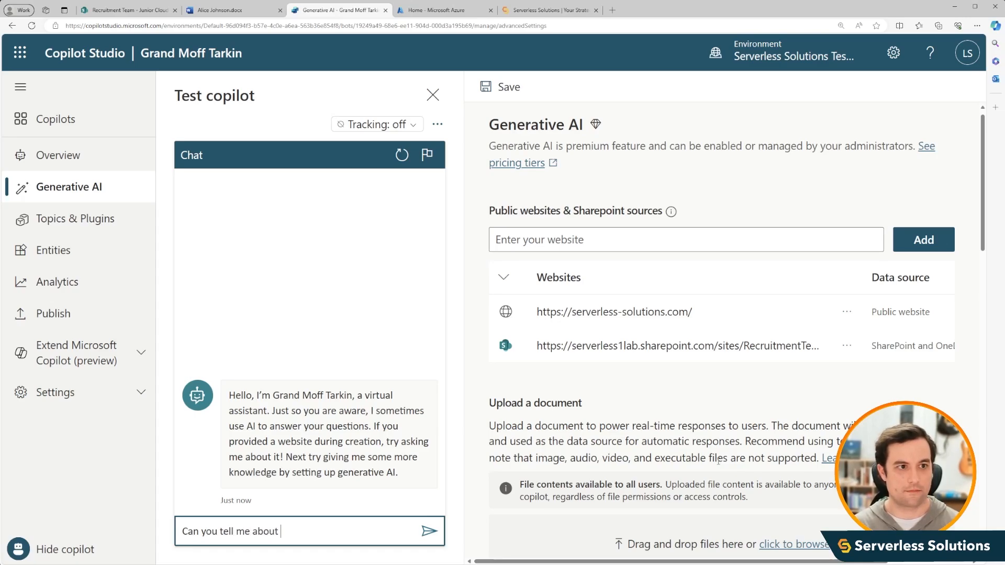
{"action": "type", "text": "Alice Johnson?"}
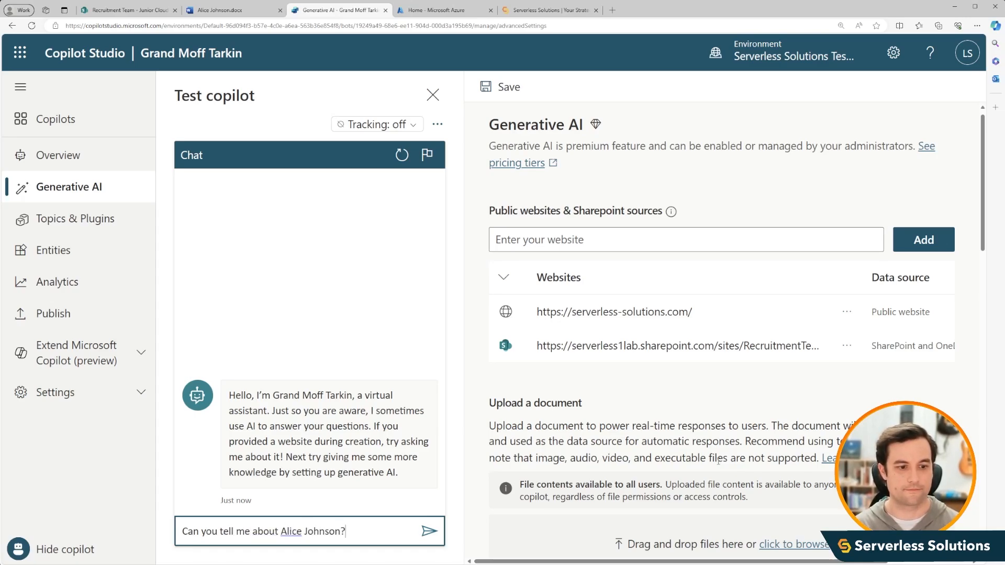
{"action": "key", "text": "Return"}
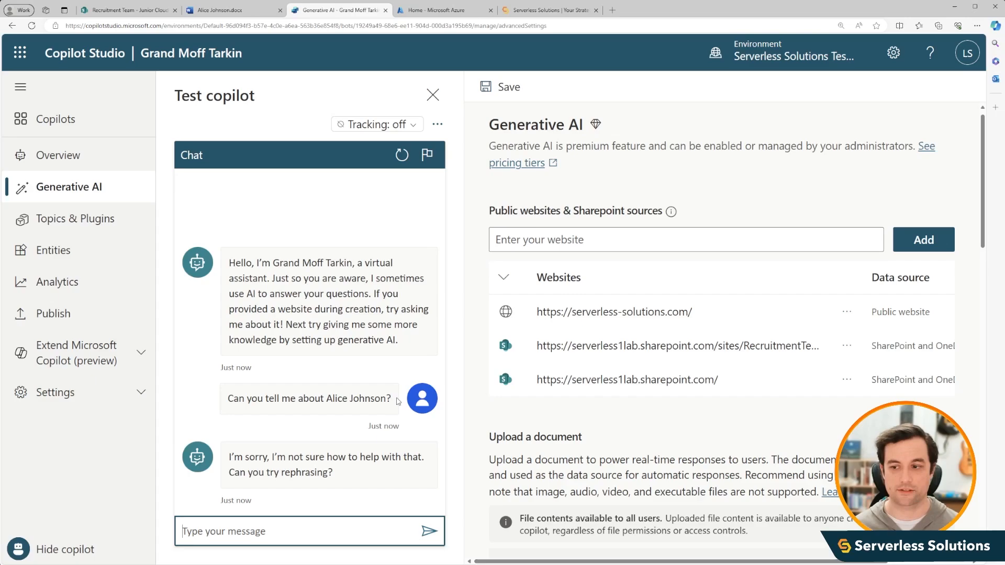
{"action": "left_click", "coordinate": [846, 382]}
{"action": "left_click", "coordinate": [863, 406]}
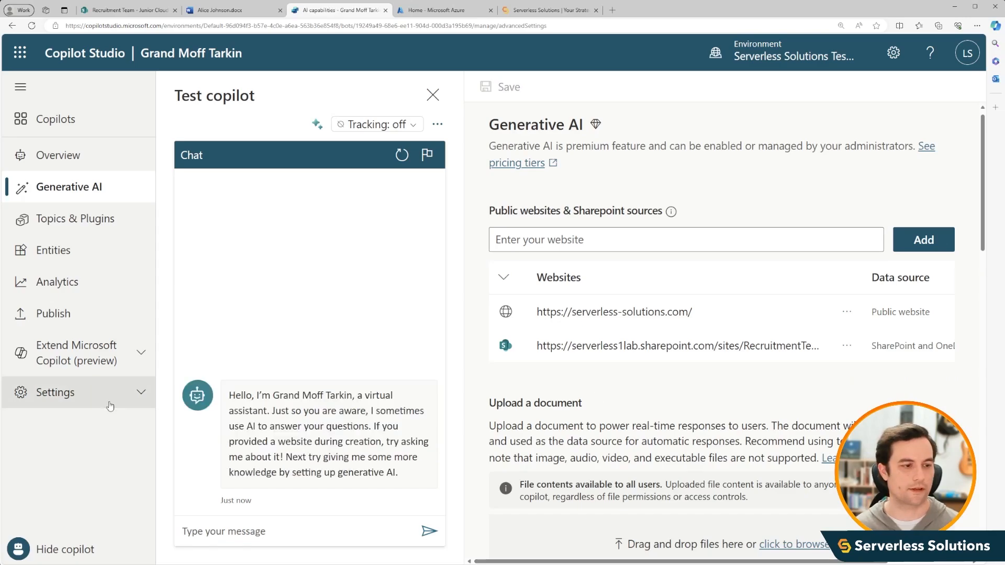
- In the copilot's security settings, set authentication to Manual (for custom website)
{"action": "left_click", "coordinate": [137, 394]}
{"action": "scroll", "coordinate": [110, 406], "scroll_direction": "down", "scroll_amount": 2}
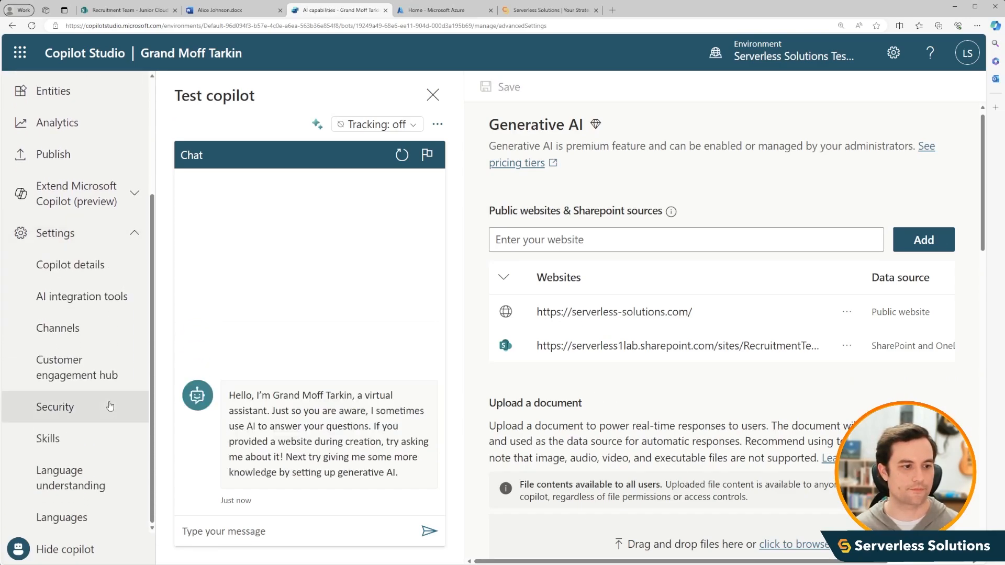
{"action": "left_click", "coordinate": [86, 411]}
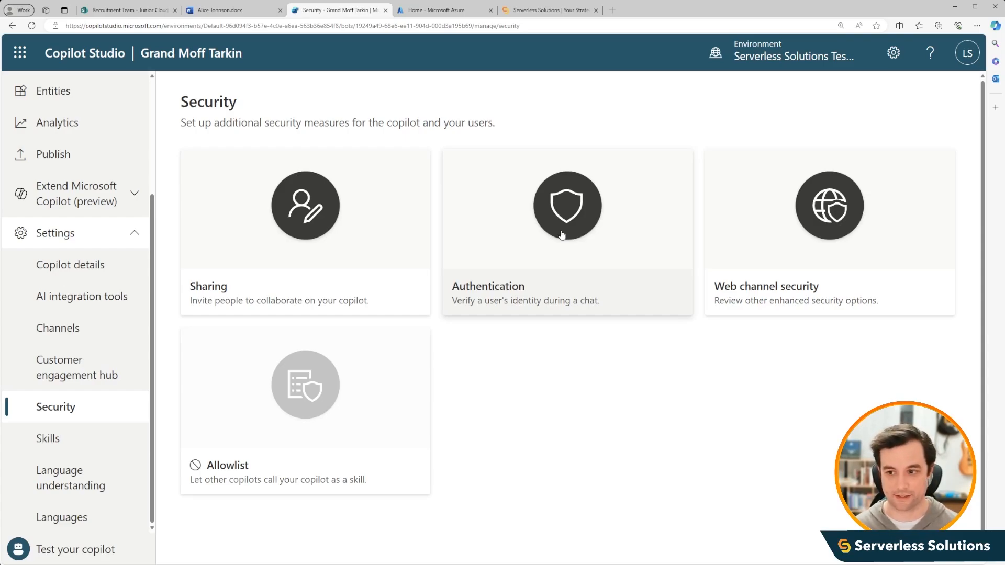
{"action": "left_click", "coordinate": [561, 235]}
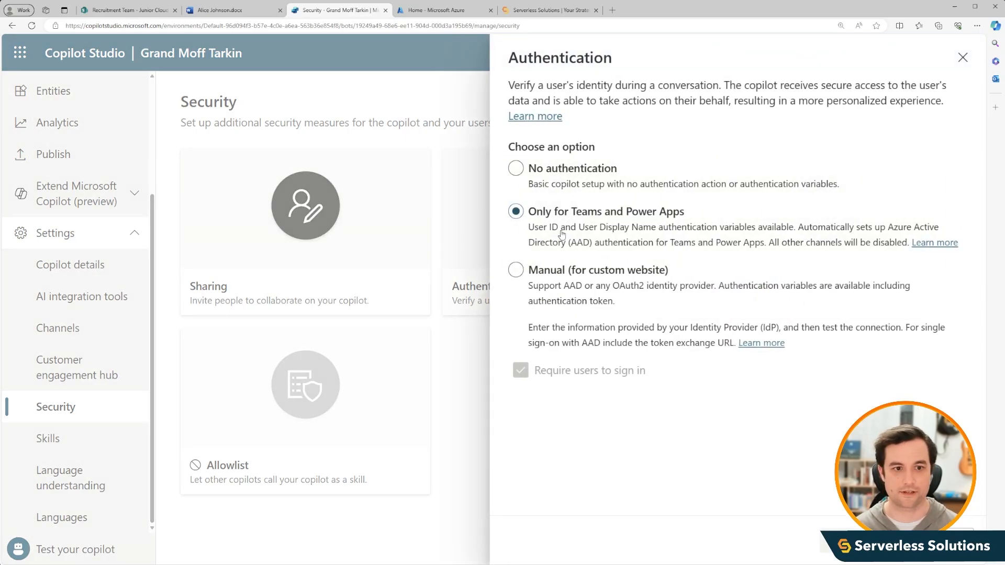
{"action": "left_click", "coordinate": [532, 276]}
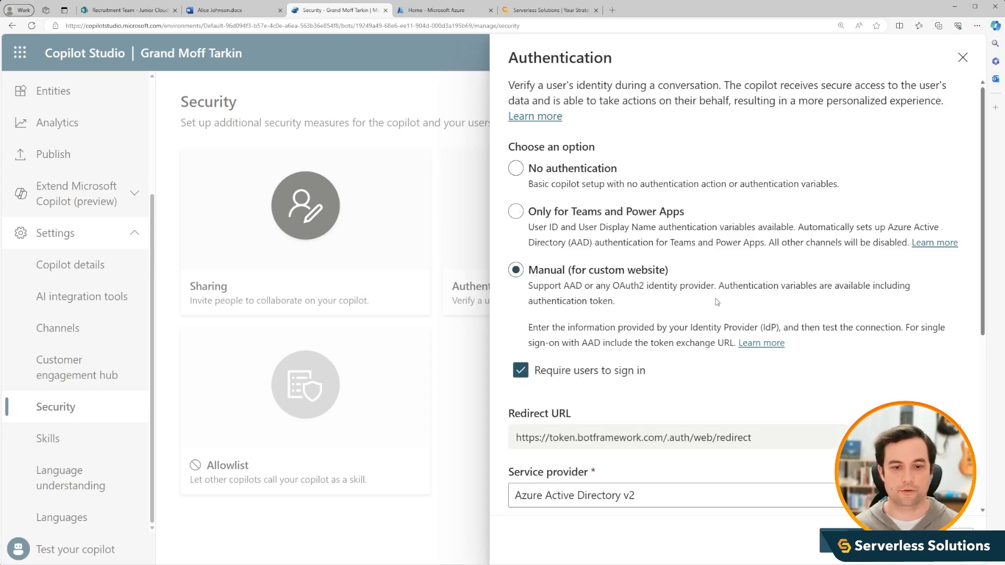
- Review the manual authentication fields and service provider options, keeping Azure Active Directory v2, and copy the redirect URL
{"action": "scroll", "coordinate": [730, 329], "scroll_direction": "down", "scroll_amount": 1}
{"action": "scroll", "coordinate": [730, 329], "scroll_direction": "down", "scroll_amount": 1}
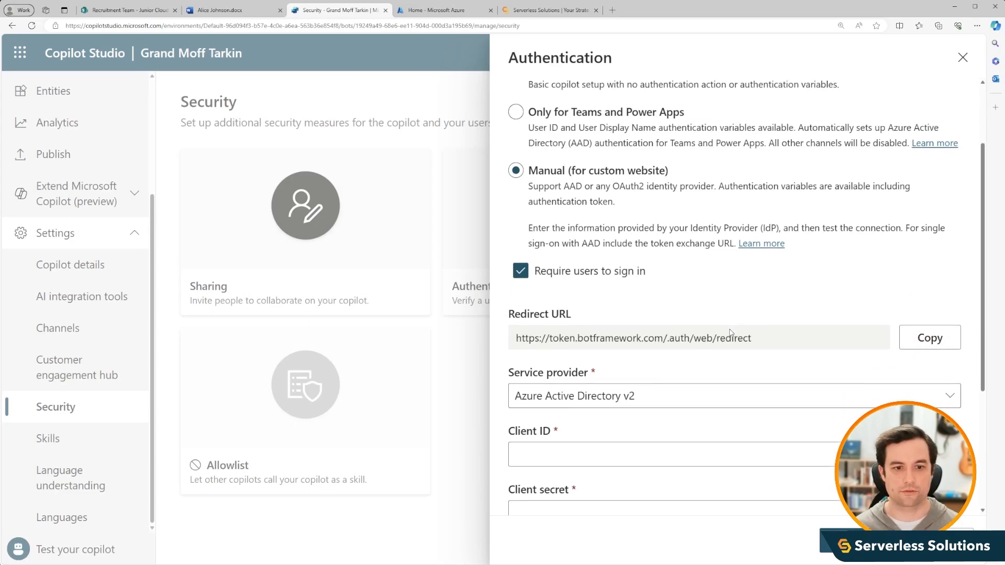
{"action": "scroll", "coordinate": [727, 332], "scroll_direction": "down", "scroll_amount": 2}
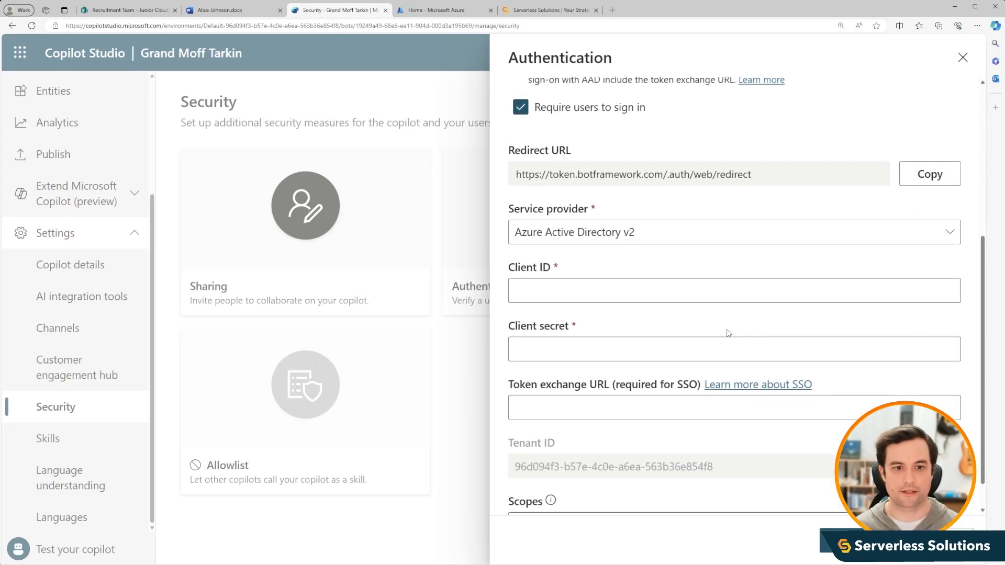
{"action": "left_click", "coordinate": [946, 241]}
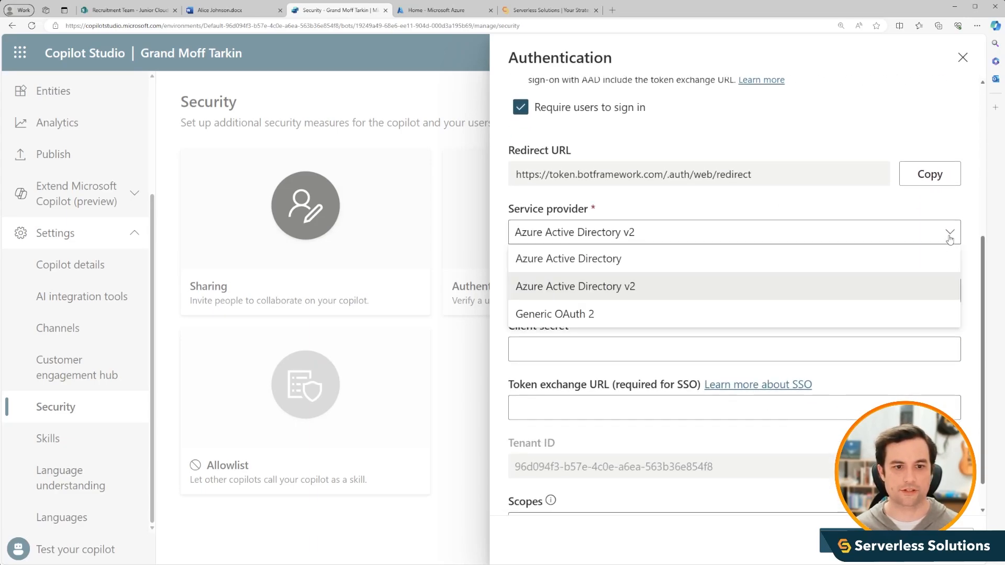
{"action": "left_click", "coordinate": [949, 233]}
{"action": "scroll", "coordinate": [681, 308], "scroll_direction": "down", "scroll_amount": 1}
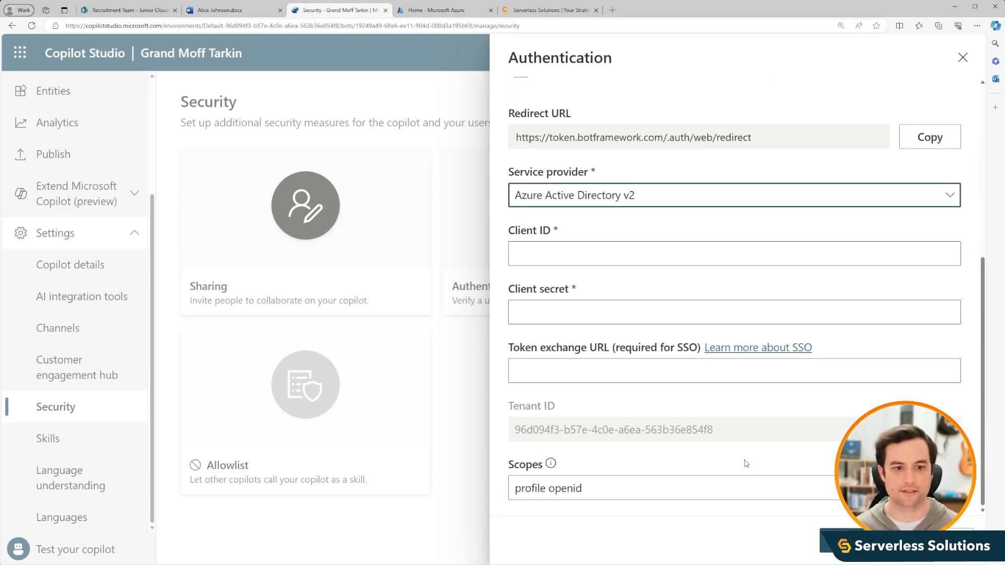
{"action": "scroll", "coordinate": [629, 415], "scroll_direction": "up", "scroll_amount": 1}
{"action": "scroll", "coordinate": [629, 415], "scroll_direction": "up", "scroll_amount": 3}
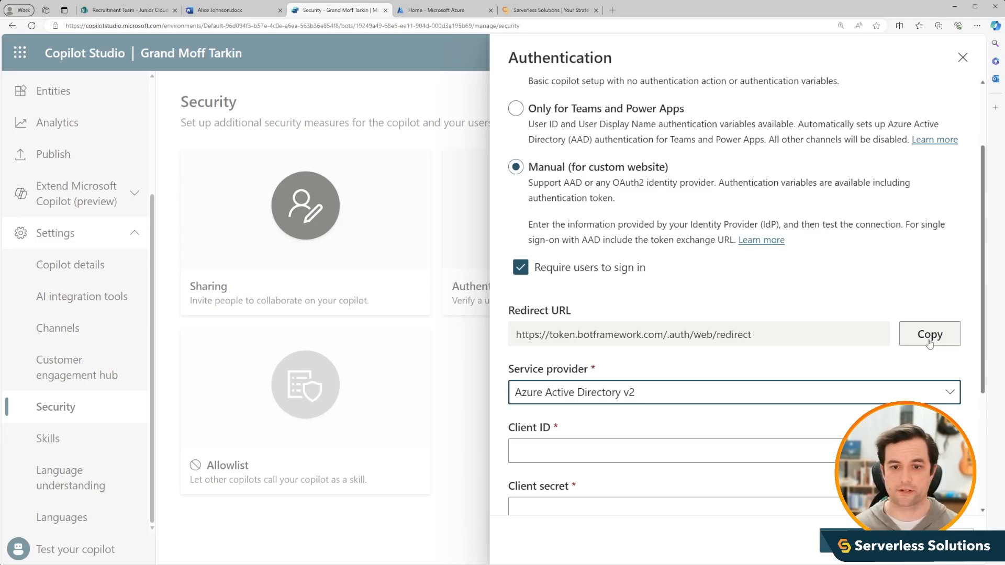
{"action": "left_click", "coordinate": [929, 334]}
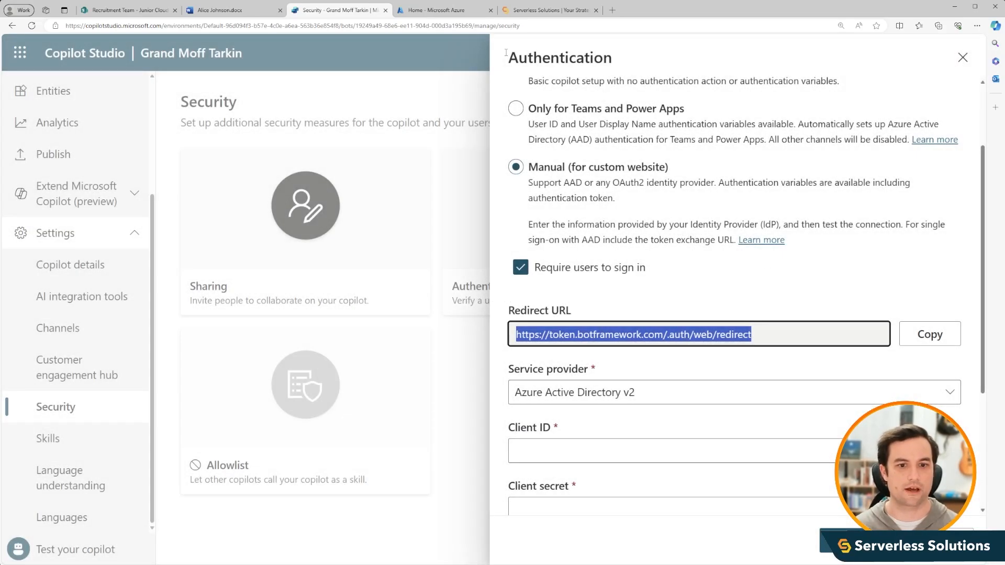
- Switch to the Azure portal and find the App registrations service
{"action": "left_click", "coordinate": [433, 13]}
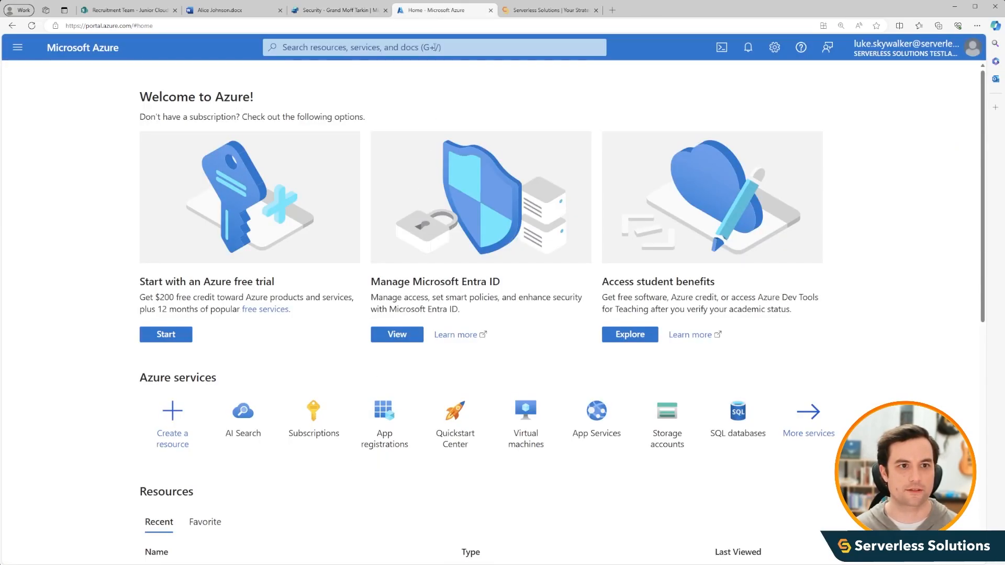
{"action": "left_click", "coordinate": [434, 47]}
{"action": "type", "text": "app"}
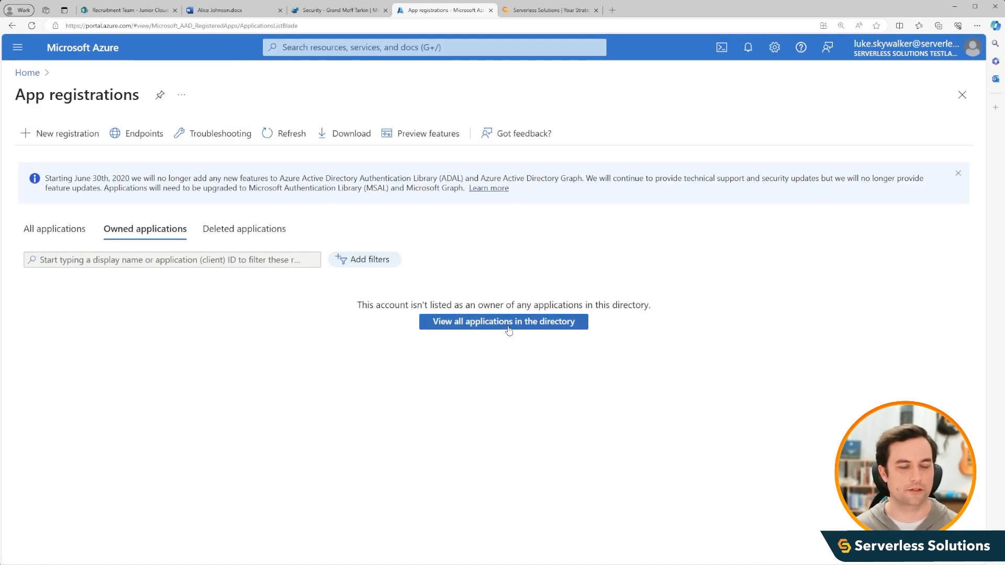
{"action": "left_click", "coordinate": [507, 327]}
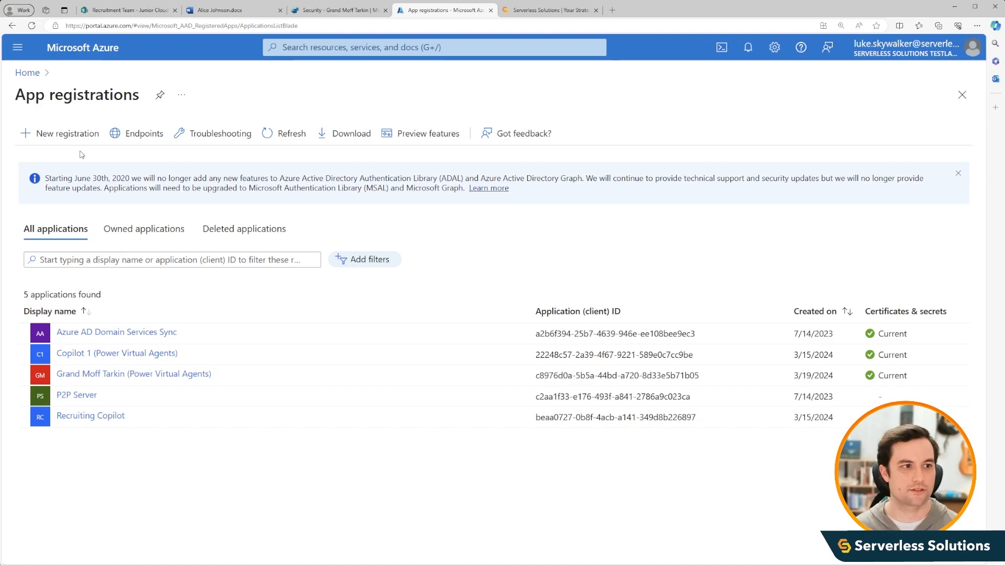
{"action": "left_click", "coordinate": [70, 135]}
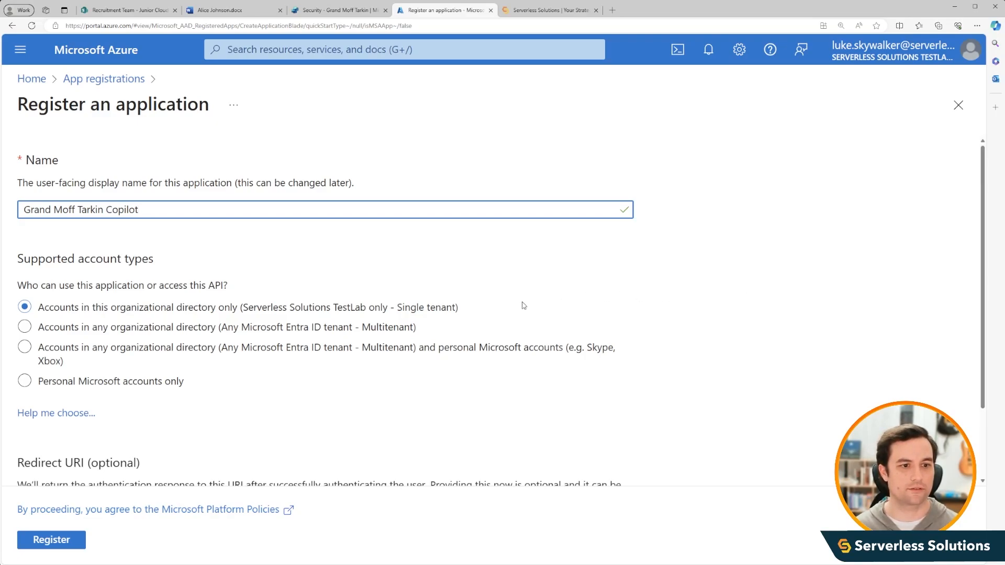
{"action": "scroll", "coordinate": [524, 305], "scroll_direction": "down", "scroll_amount": 2}
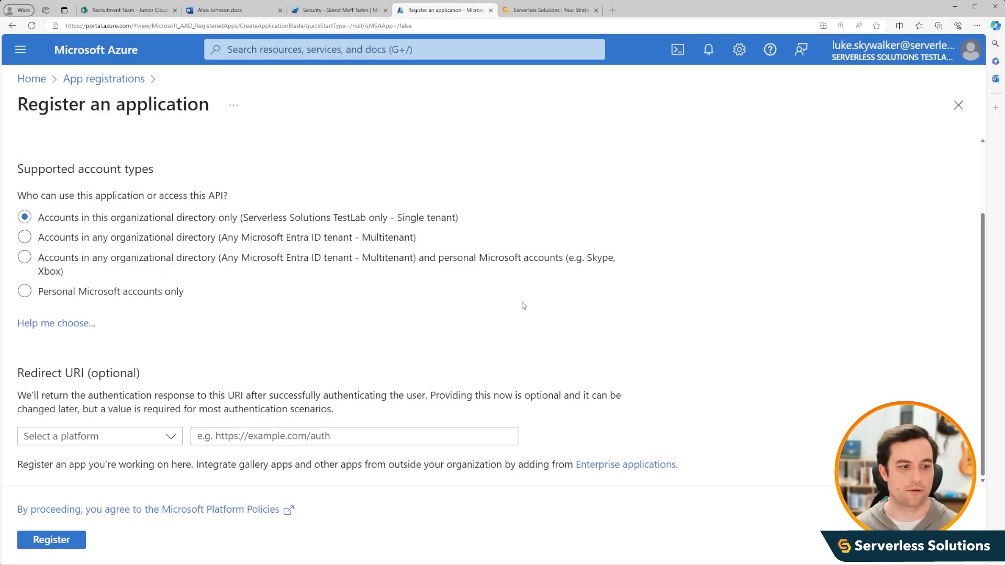
{"action": "left_click", "coordinate": [171, 438]}
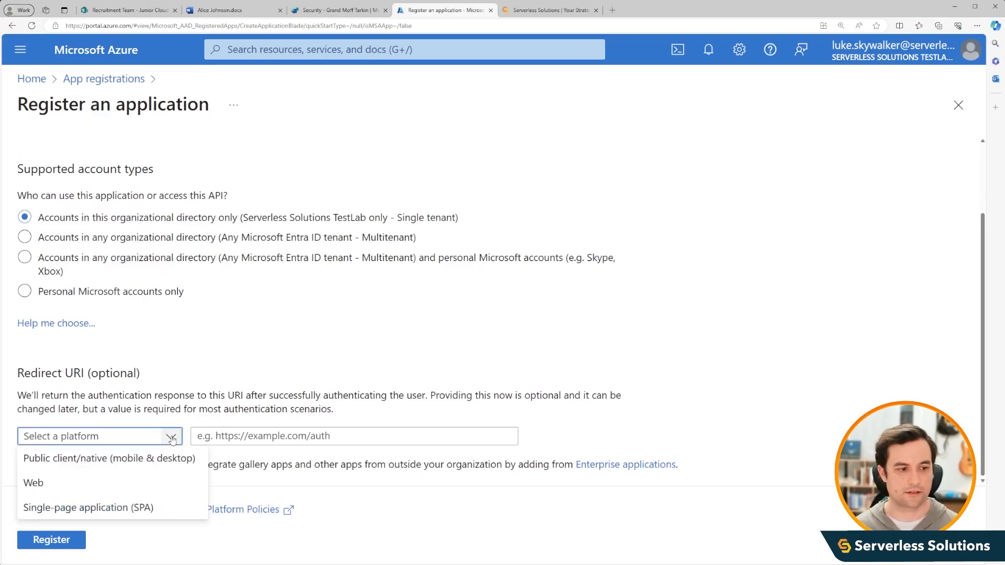
{"action": "left_click", "coordinate": [159, 494]}
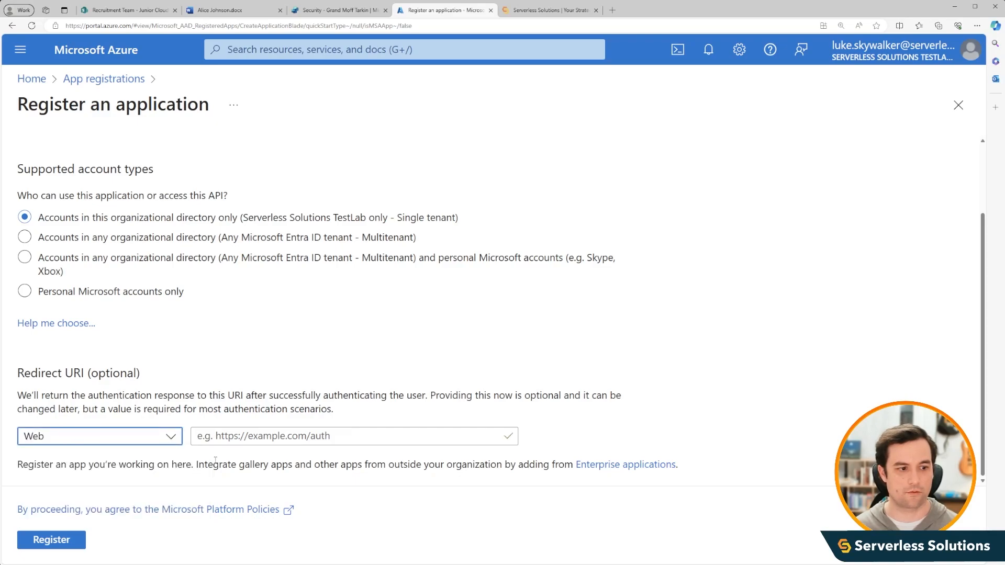
{"action": "left_click", "coordinate": [267, 435]}
{"action": "key", "text": "ctrl+v"}
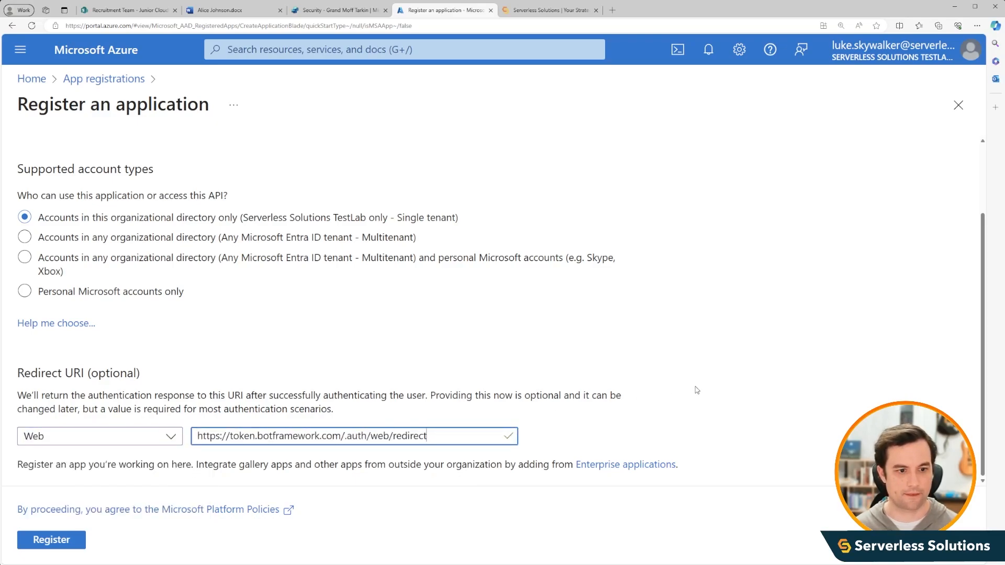
{"action": "left_click", "coordinate": [697, 390]}
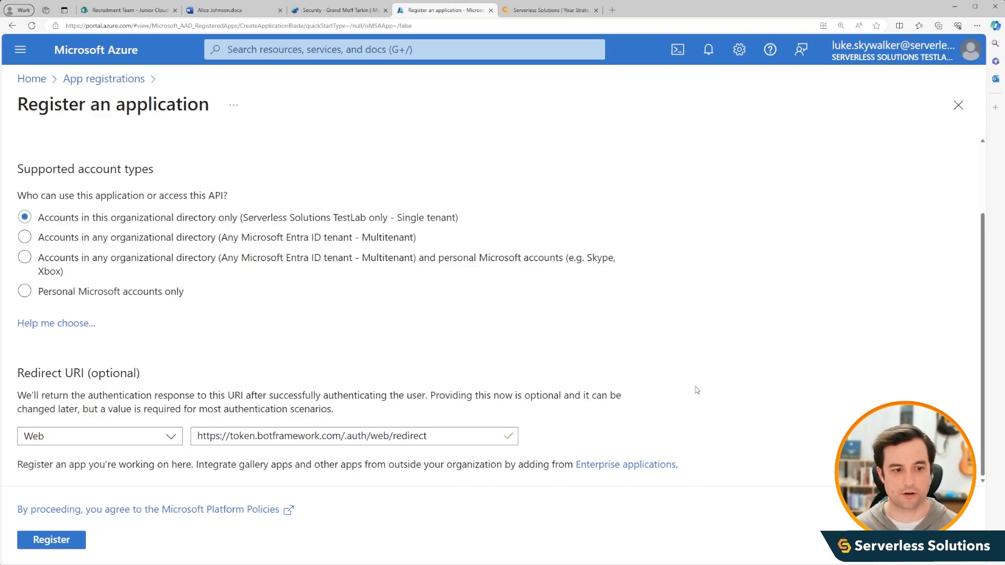
{"action": "left_click", "coordinate": [54, 541]}
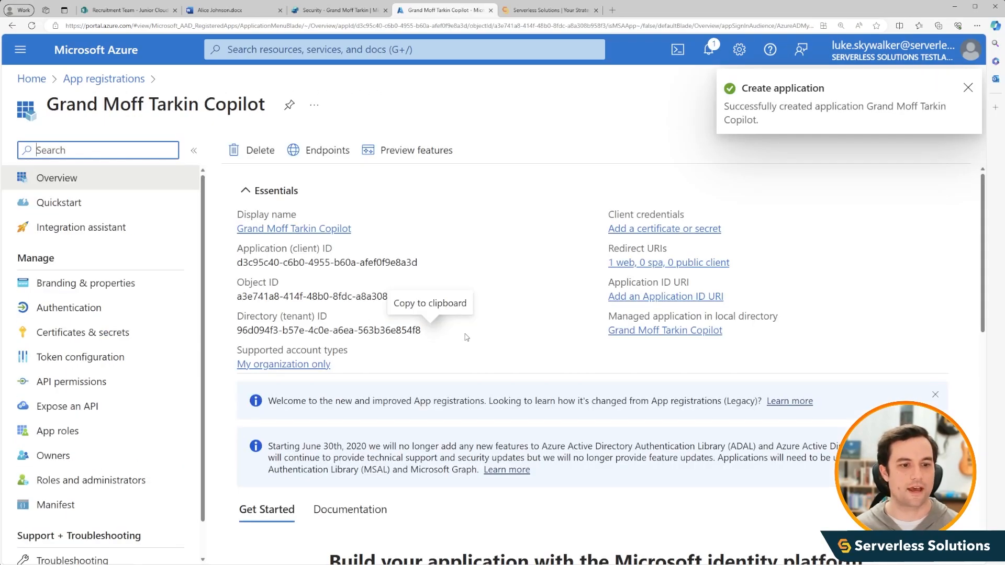
- Grant admin consent for Serverless Solutions TestLab on the new app registration's API permissions
{"action": "scroll", "coordinate": [536, 363], "scroll_direction": "down", "scroll_amount": 4}
{"action": "scroll", "coordinate": [537, 363], "scroll_direction": "up", "scroll_amount": 4}
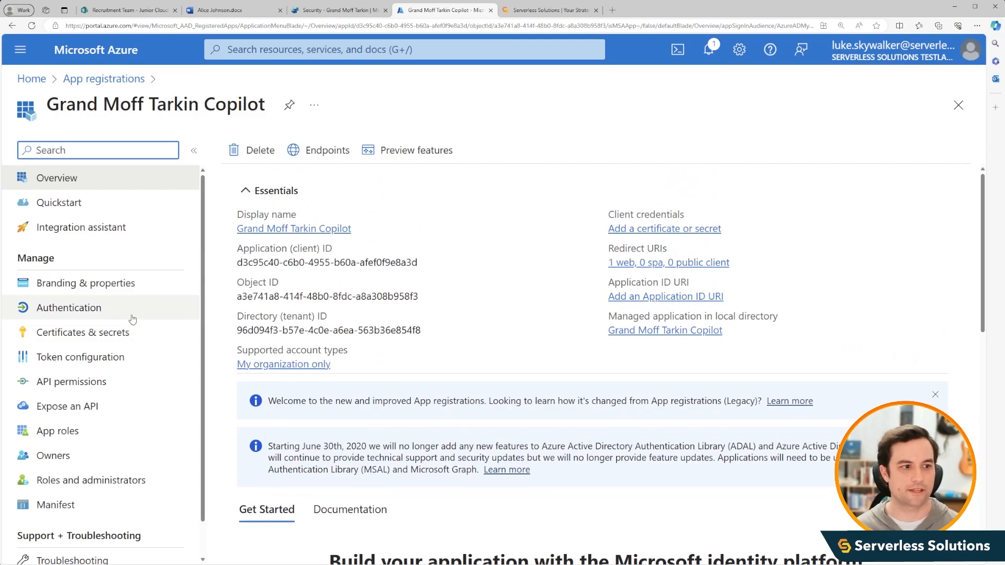
{"action": "left_click", "coordinate": [86, 309]}
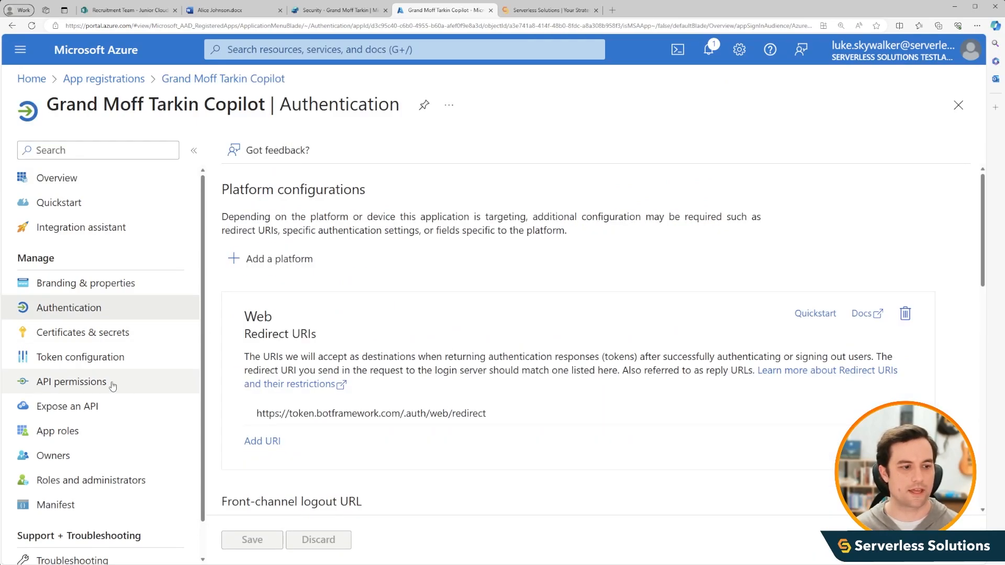
{"action": "left_click", "coordinate": [112, 385]}
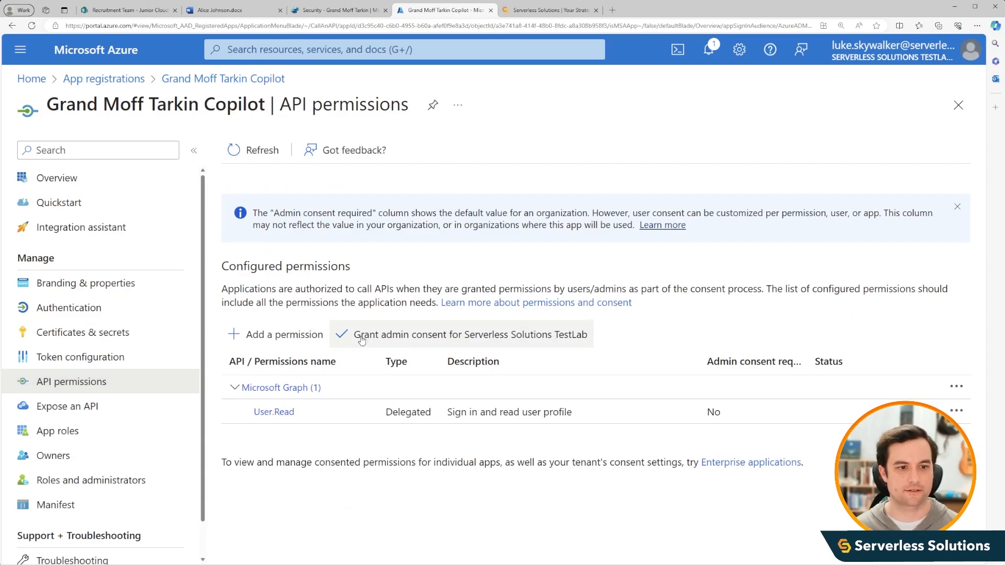
{"action": "left_click", "coordinate": [361, 340]}
{"action": "left_click", "coordinate": [266, 252]}
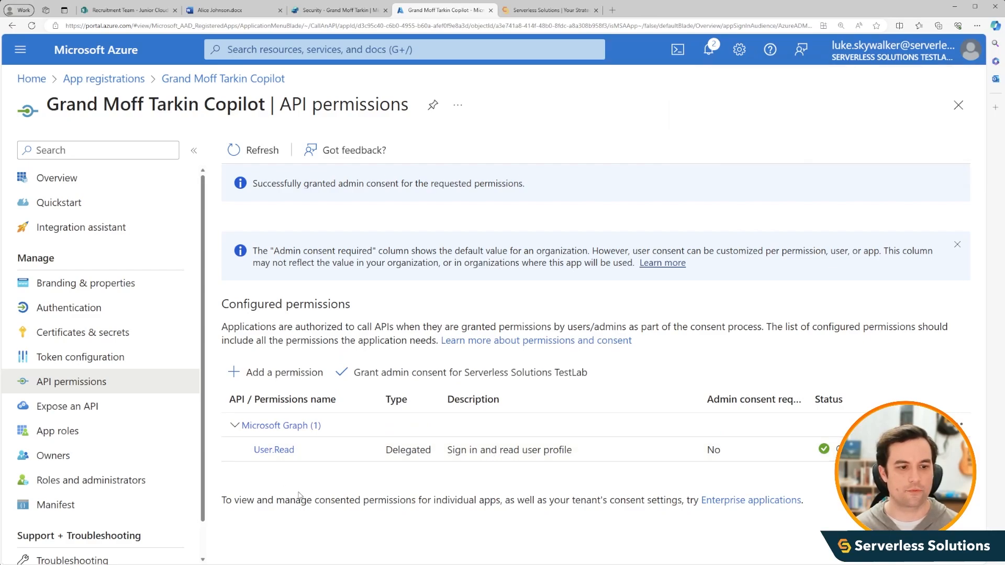
- Switch back to Copilot Studio and check which scopes the manual authentication settings request
{"action": "left_click", "coordinate": [337, 12]}
{"action": "scroll", "coordinate": [643, 354], "scroll_direction": "down", "scroll_amount": 4}
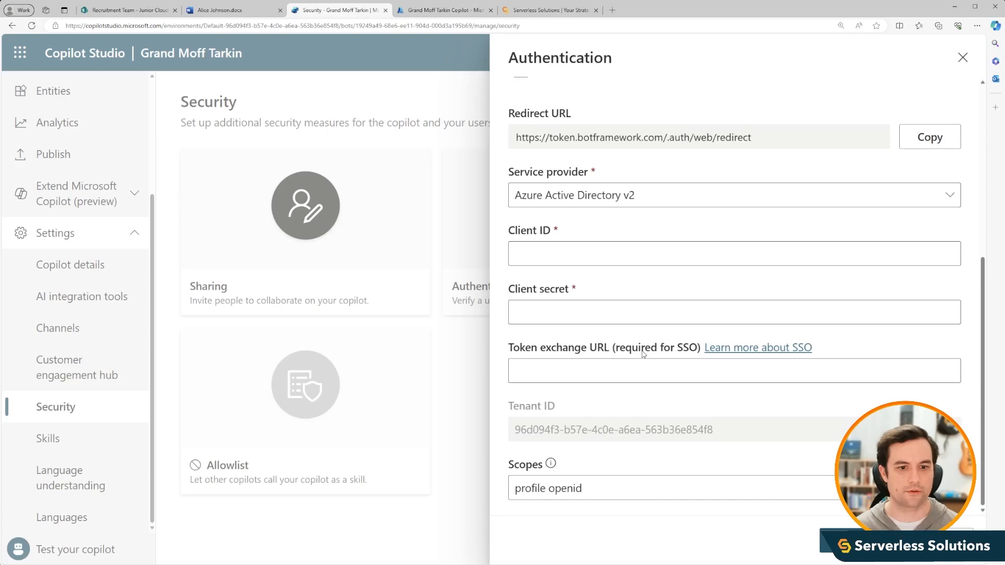
{"action": "left_click_drag", "start_coordinate": [584, 488], "coordinate": [509, 490]}
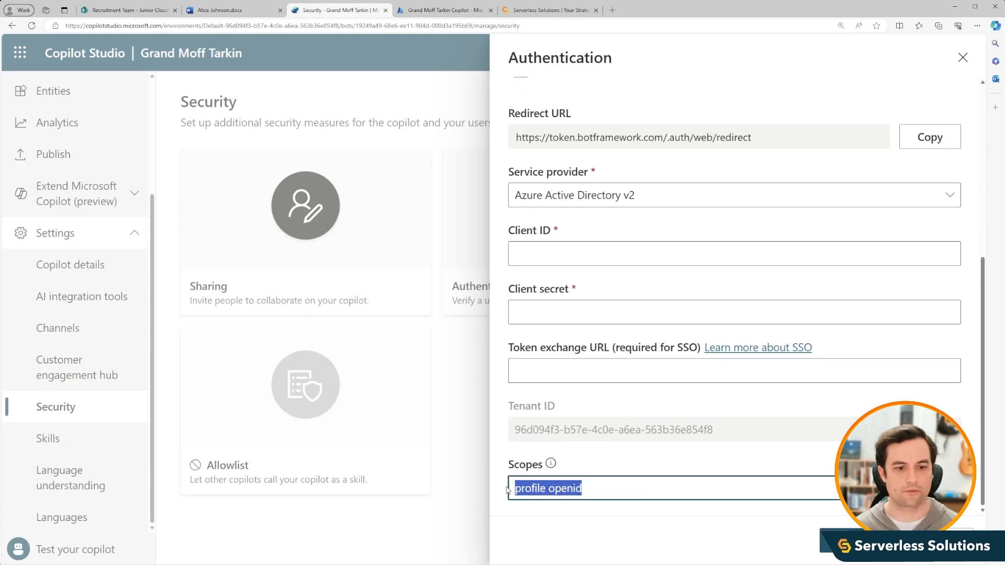
- Switch to the Azure portal and select the openid and profile delegated permissions of Microsoft Graph for the app registration
{"action": "left_click", "coordinate": [444, 10]}
{"action": "left_click", "coordinate": [276, 373]}
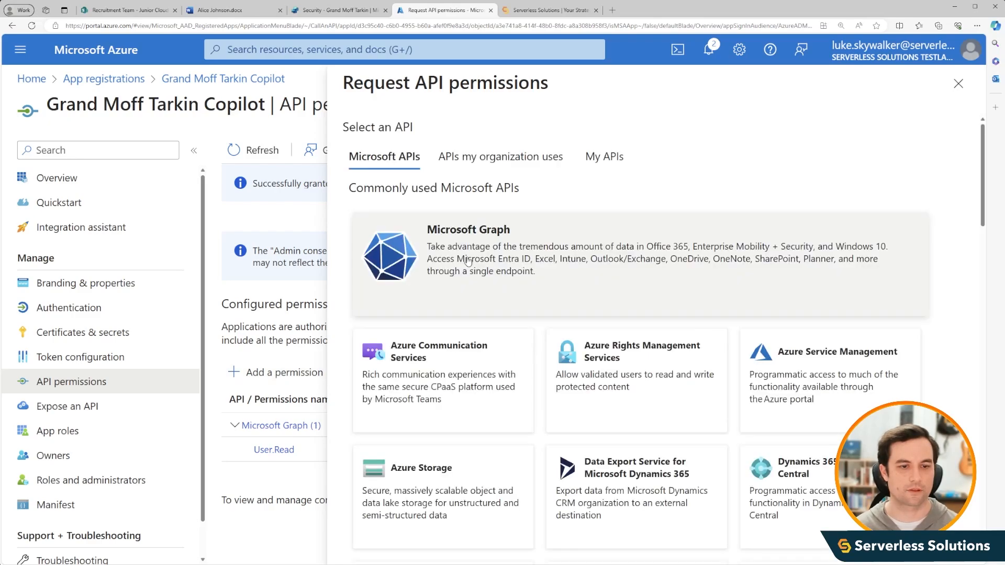
{"action": "left_click", "coordinate": [489, 261]}
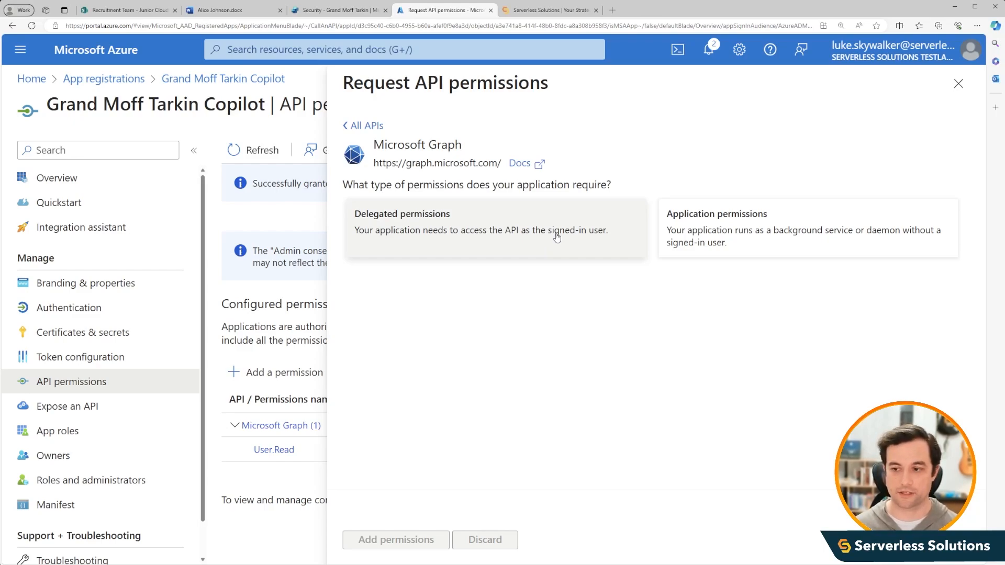
{"action": "left_click", "coordinate": [567, 259]}
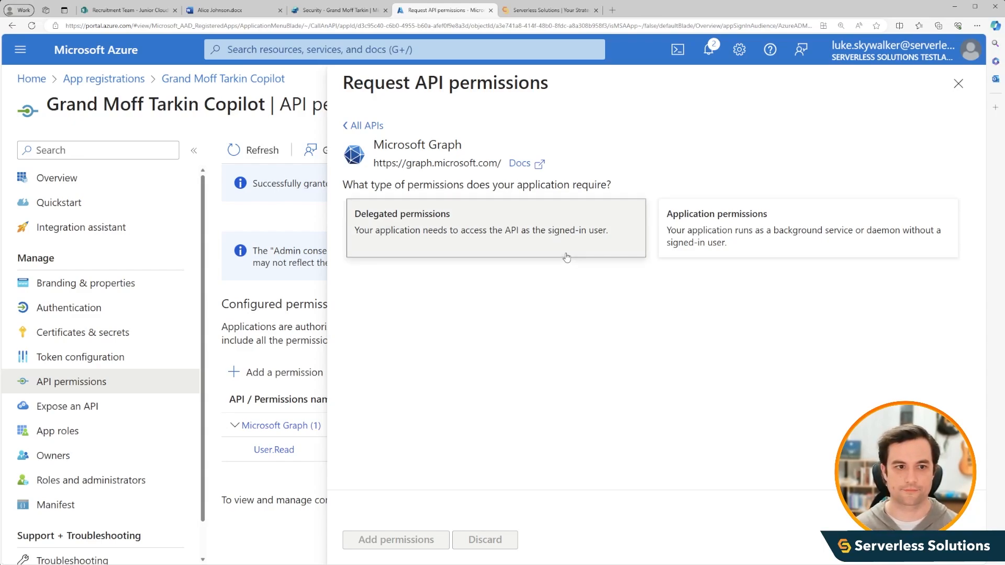
{"action": "scroll", "coordinate": [350, 355], "scroll_direction": "down", "scroll_amount": 3}
{"action": "left_click", "coordinate": [349, 354]}
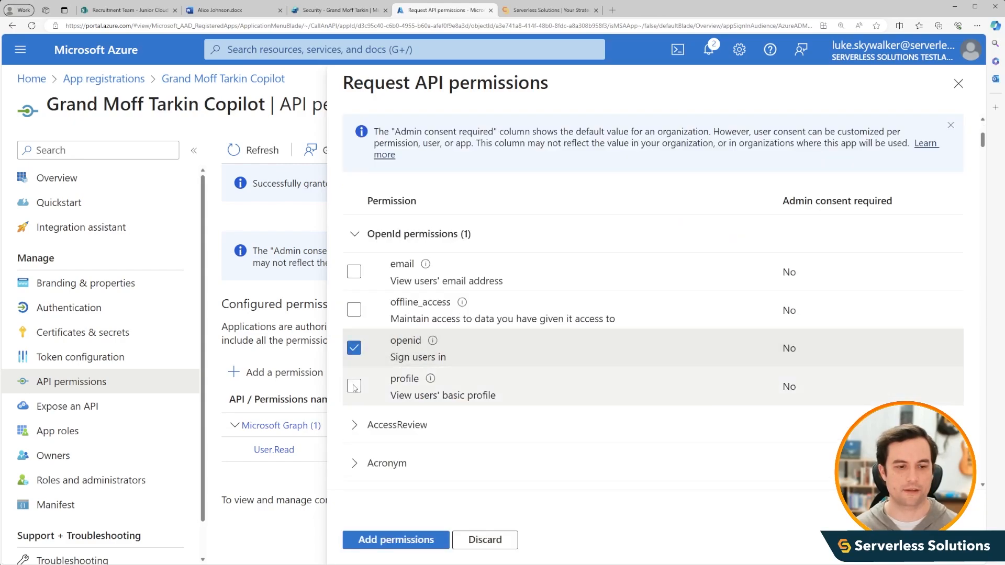
{"action": "left_click", "coordinate": [354, 386]}
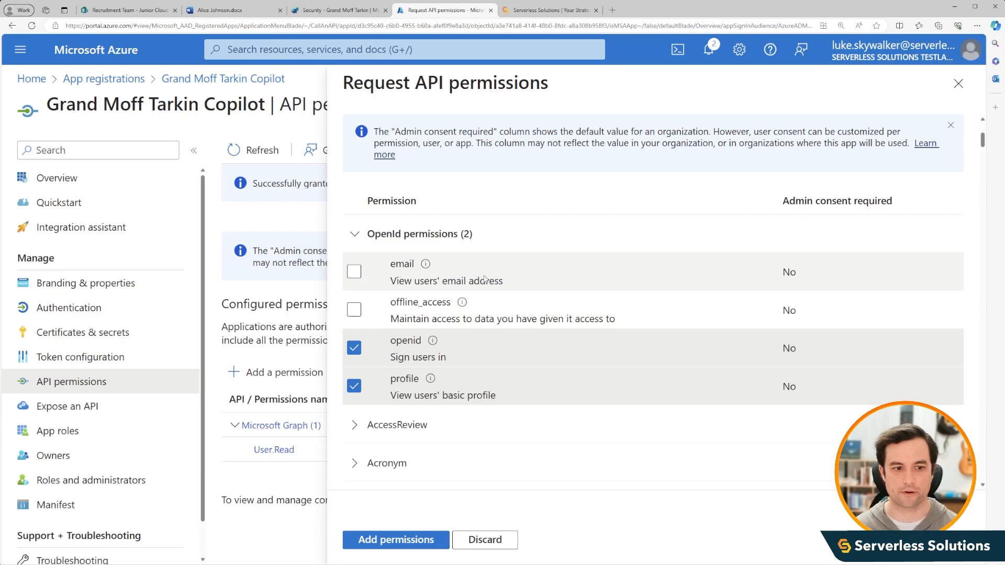
- Filter the Microsoft Graph delegated permissions by files.read and select Files.Read.All
{"action": "scroll", "coordinate": [467, 293], "scroll_direction": "up", "scroll_amount": 2}
{"action": "scroll", "coordinate": [467, 293], "scroll_direction": "up", "scroll_amount": 3}
{"action": "left_click", "coordinate": [425, 314]}
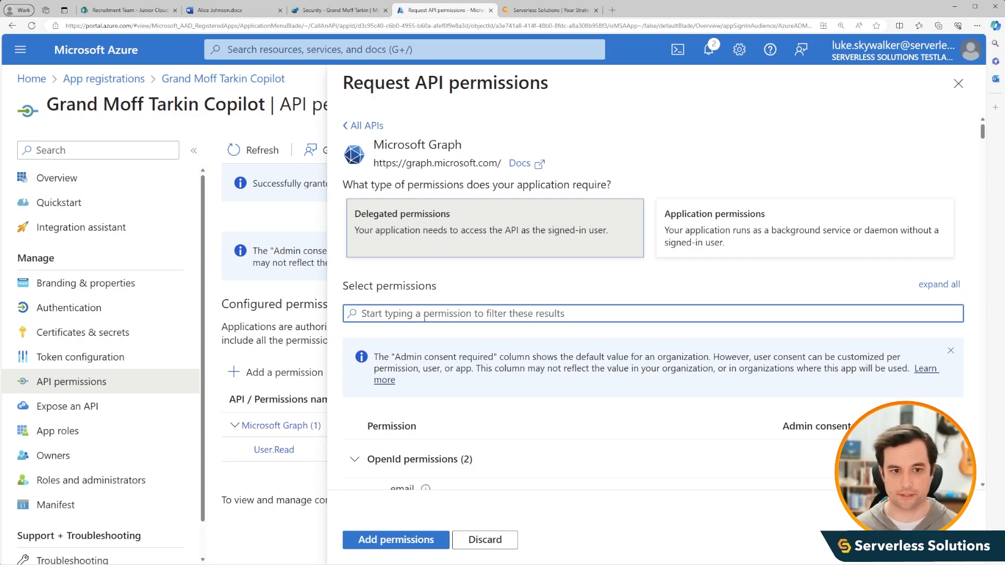
{"action": "type", "text": "files.read"}
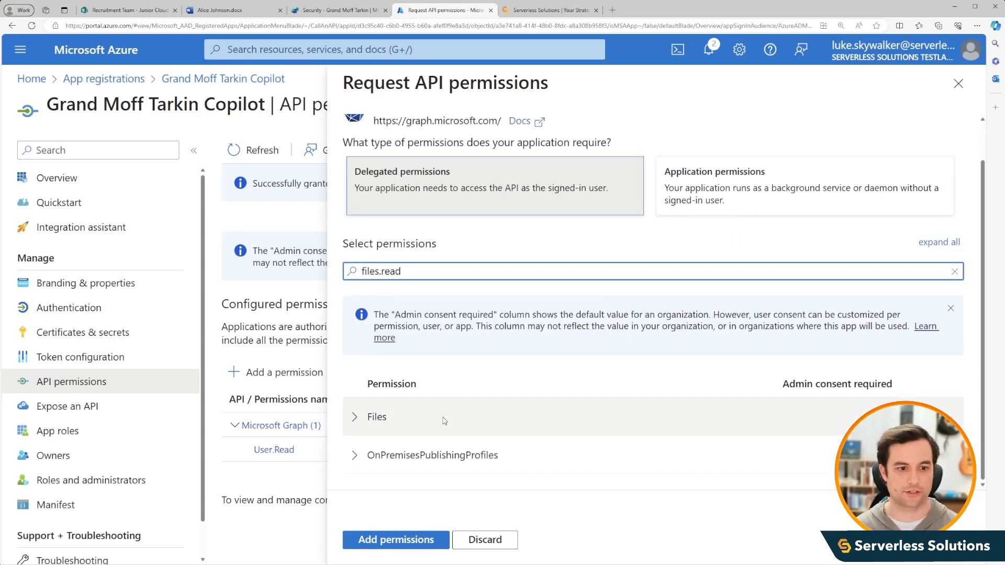
{"action": "left_click", "coordinate": [357, 463]}
{"action": "scroll", "coordinate": [603, 444], "scroll_direction": "down", "scroll_amount": 3}
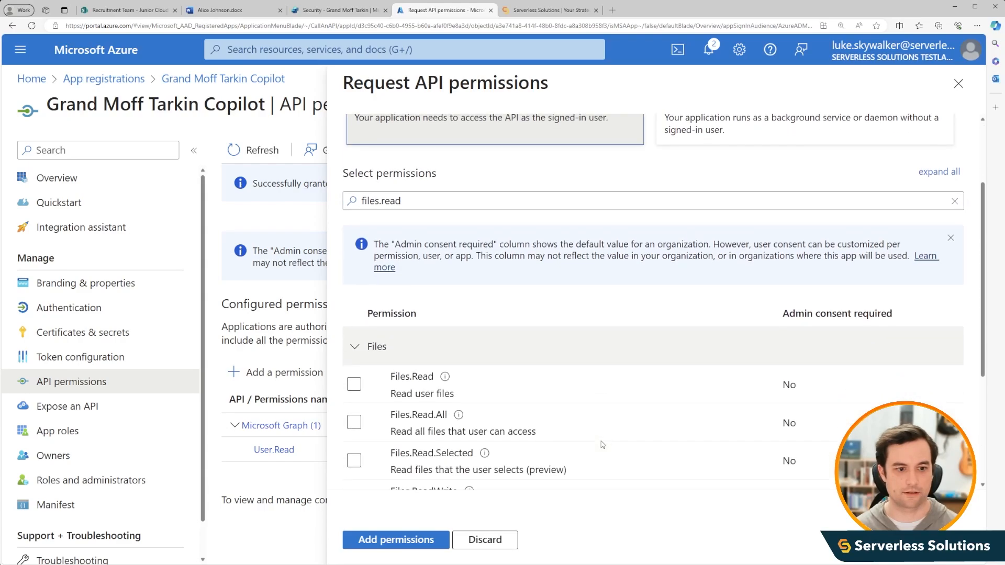
{"action": "scroll", "coordinate": [603, 445], "scroll_direction": "down", "scroll_amount": 1}
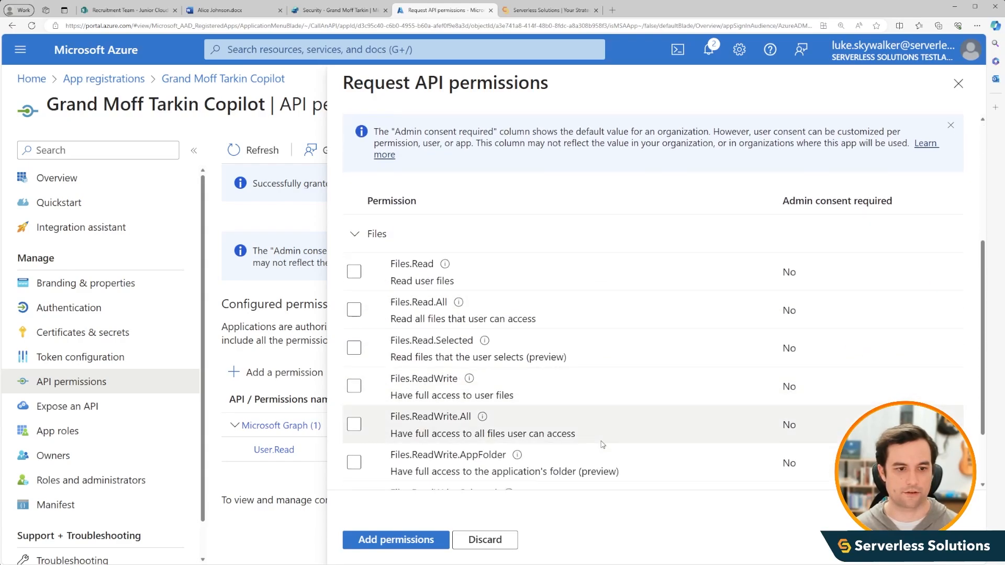
{"action": "left_click", "coordinate": [354, 313]}
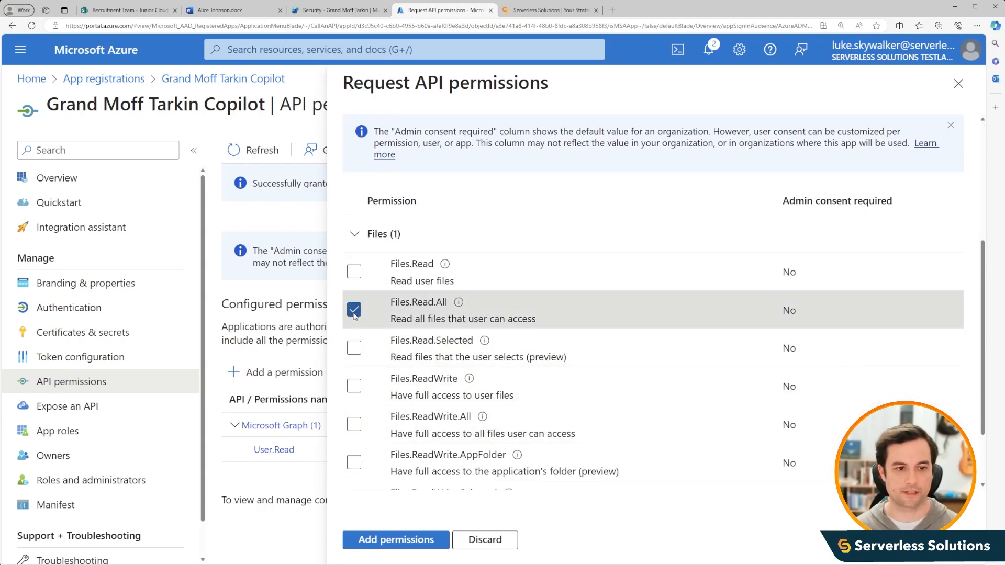
{"action": "scroll", "coordinate": [513, 362], "scroll_direction": "down", "scroll_amount": 1}
{"action": "scroll", "coordinate": [513, 365], "scroll_direction": "up", "scroll_amount": 3}
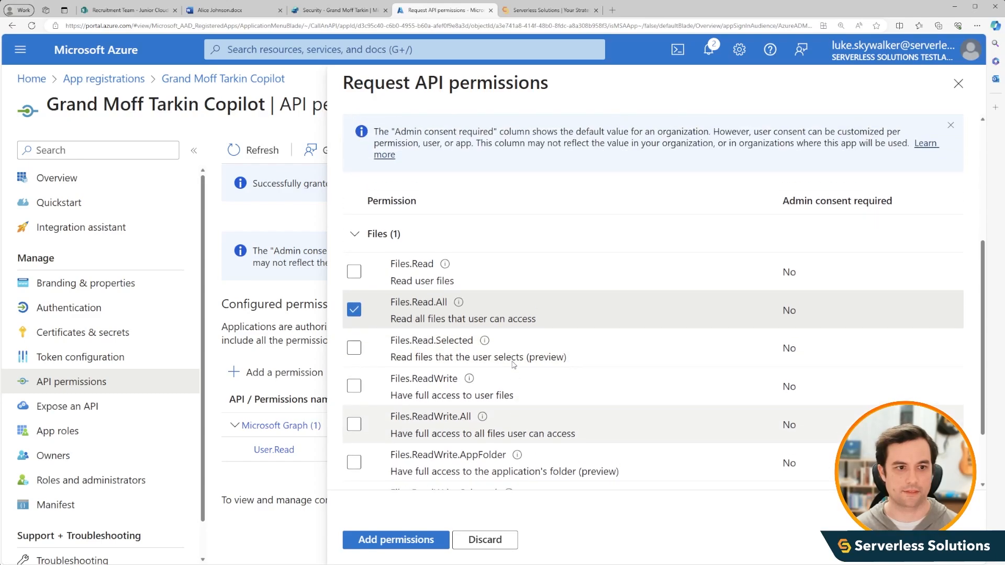
- Filter the permissions by sites.read, select Sites.Read.All and add all the selected permissions to the app registration
{"action": "left_click_drag", "start_coordinate": [403, 202], "coordinate": [352, 202]}
{"action": "type", "text": "sites.read"}
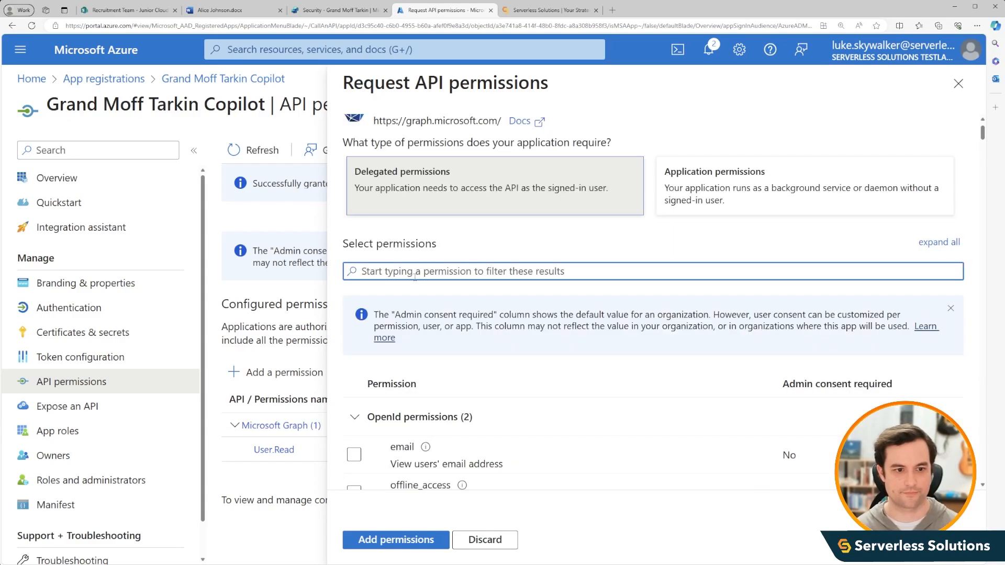
{"action": "type", "text": "sites.read"}
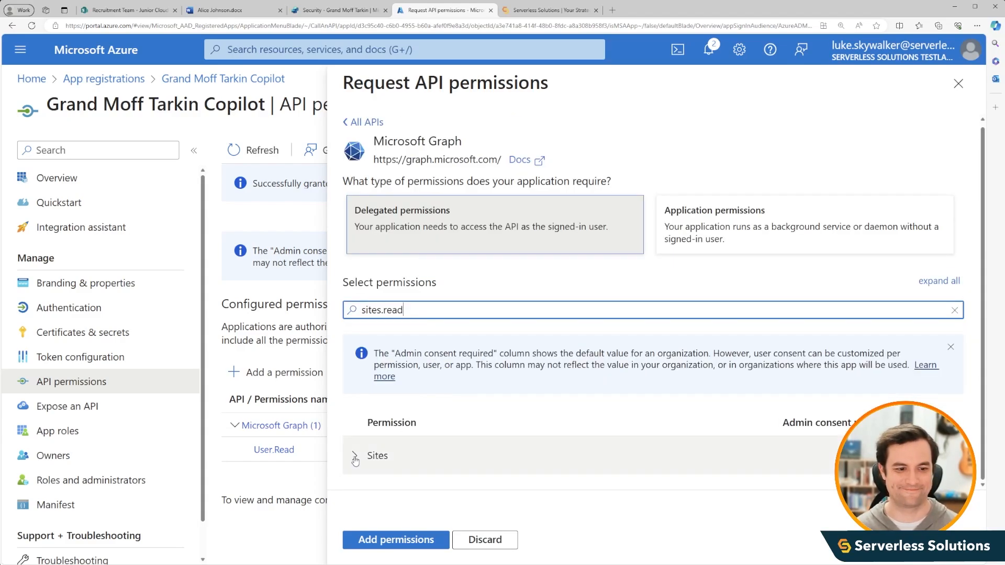
{"action": "left_click", "coordinate": [356, 456]}
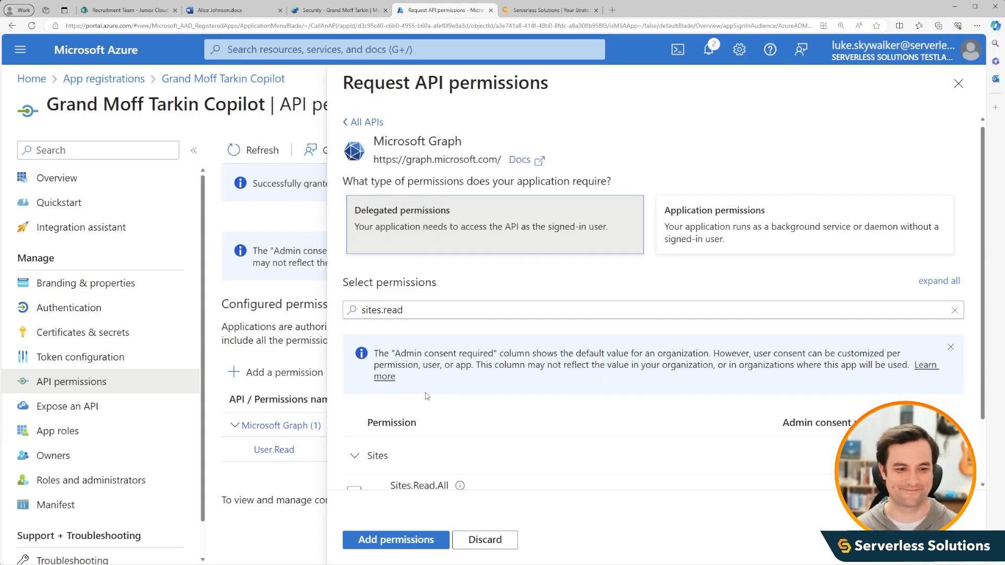
{"action": "scroll", "coordinate": [427, 396], "scroll_direction": "down", "scroll_amount": 2}
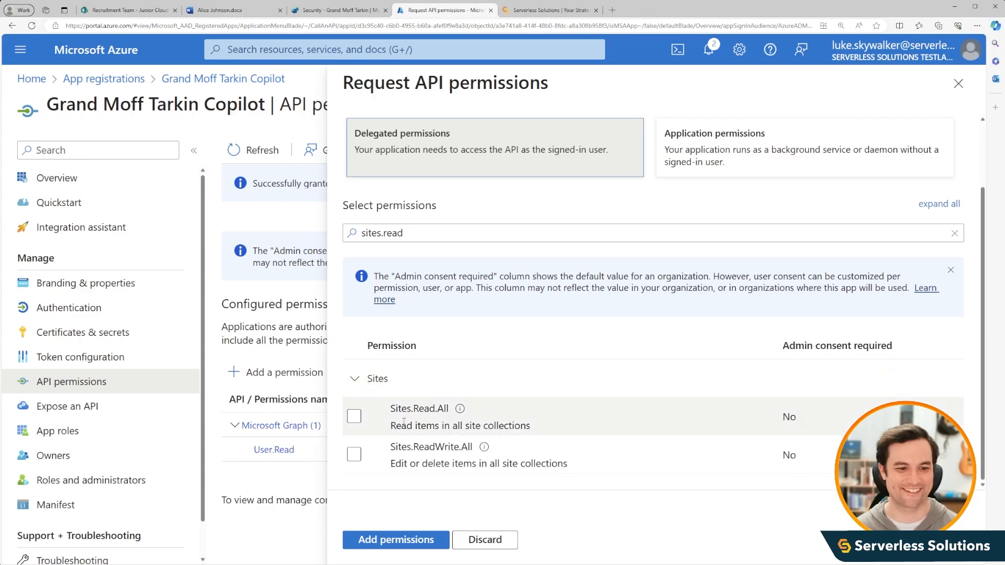
{"action": "left_click", "coordinate": [355, 419]}
{"action": "left_click", "coordinate": [354, 419]}
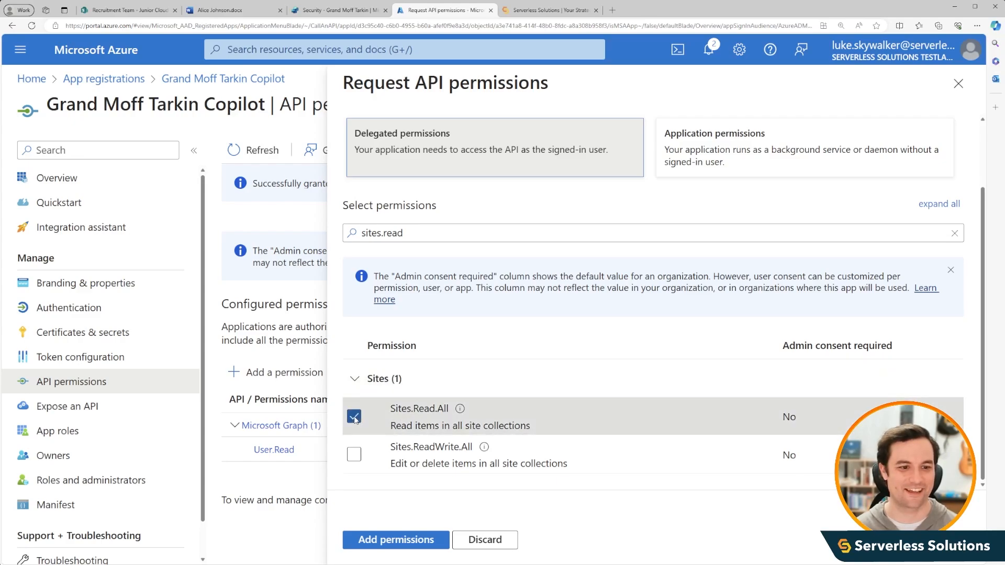
{"action": "left_click", "coordinate": [400, 544]}
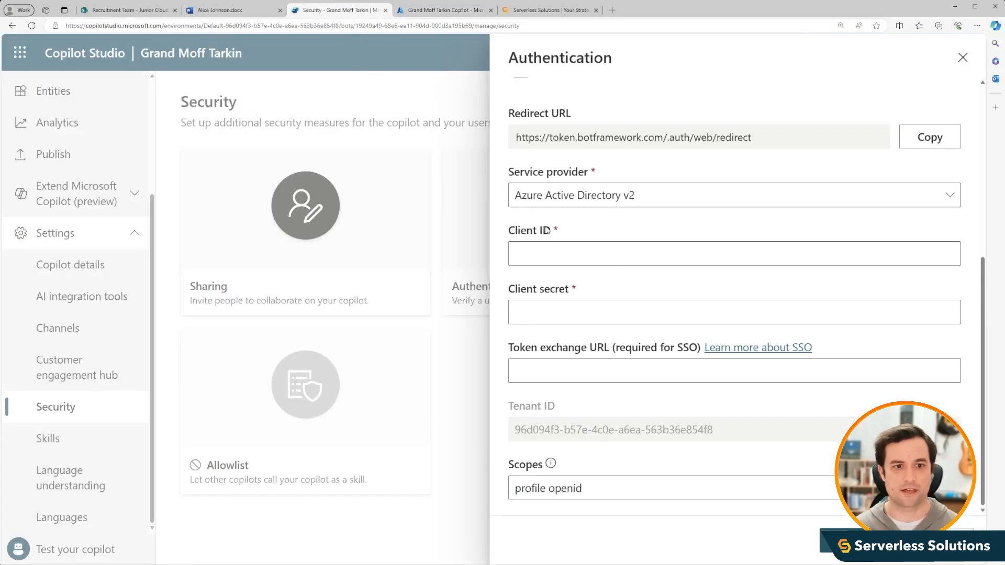
- Copy the application (client) ID from the Azure app registration's overview into the Client ID field of Copilot Studio's authentication settings
{"action": "left_click", "coordinate": [442, 10]}
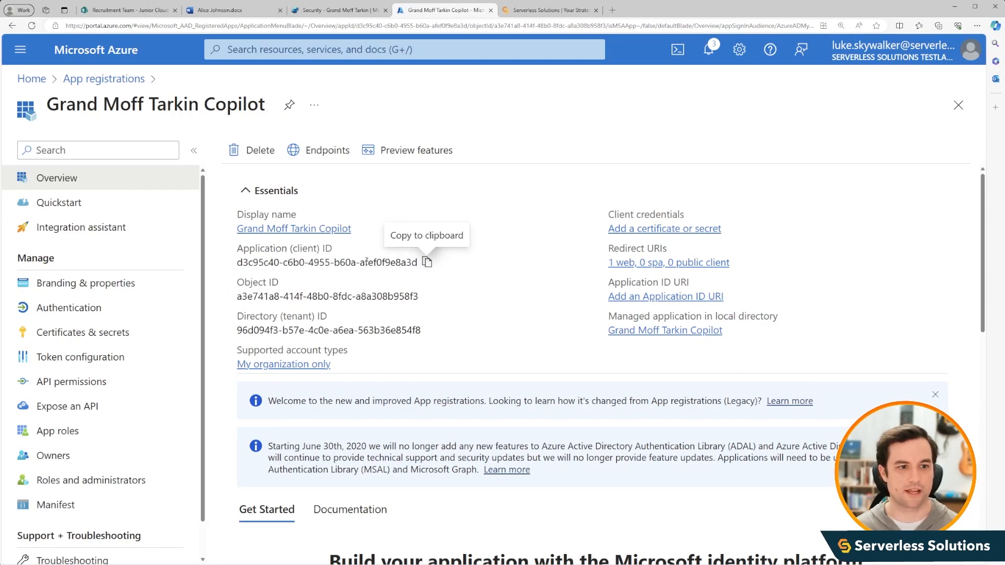
{"action": "left_click", "coordinate": [426, 263]}
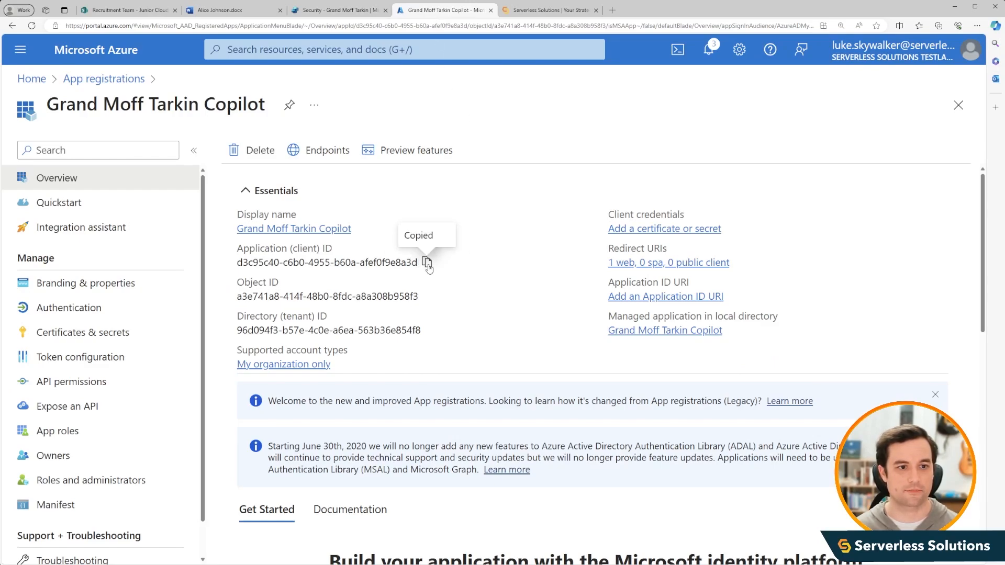
{"action": "left_click", "coordinate": [335, 10]}
{"action": "key", "text": "ctrl+v"}
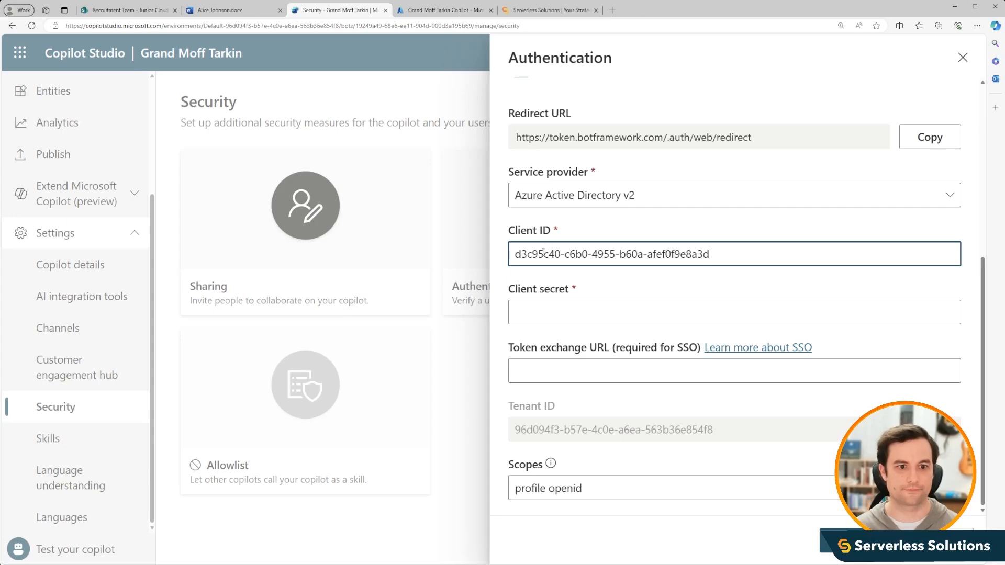
- Copy the Files.Read.All permission name from the Azure API permissions and append it to the Scopes in Copilot Studio
{"action": "left_click", "coordinate": [444, 13]}
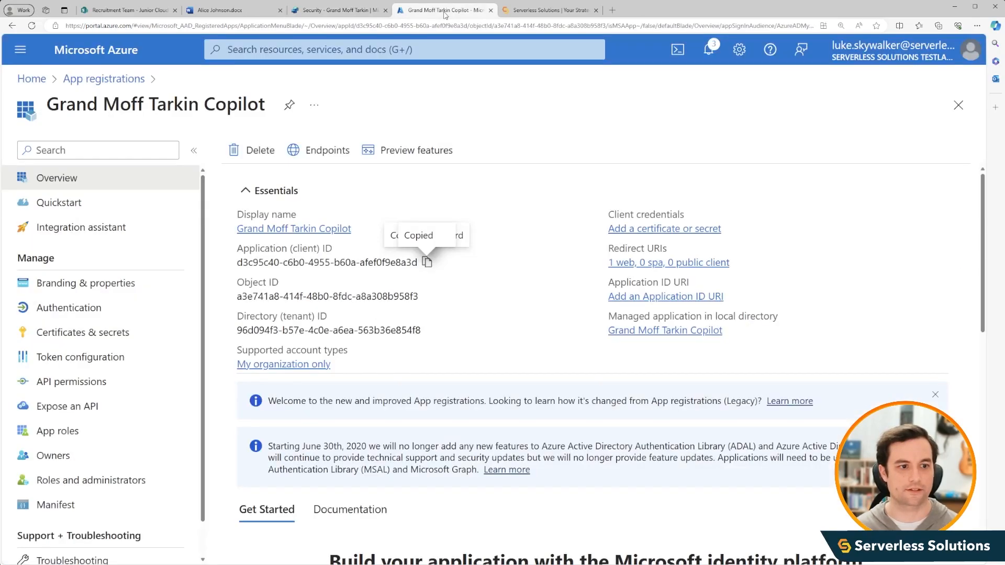
{"action": "left_click", "coordinate": [103, 387]}
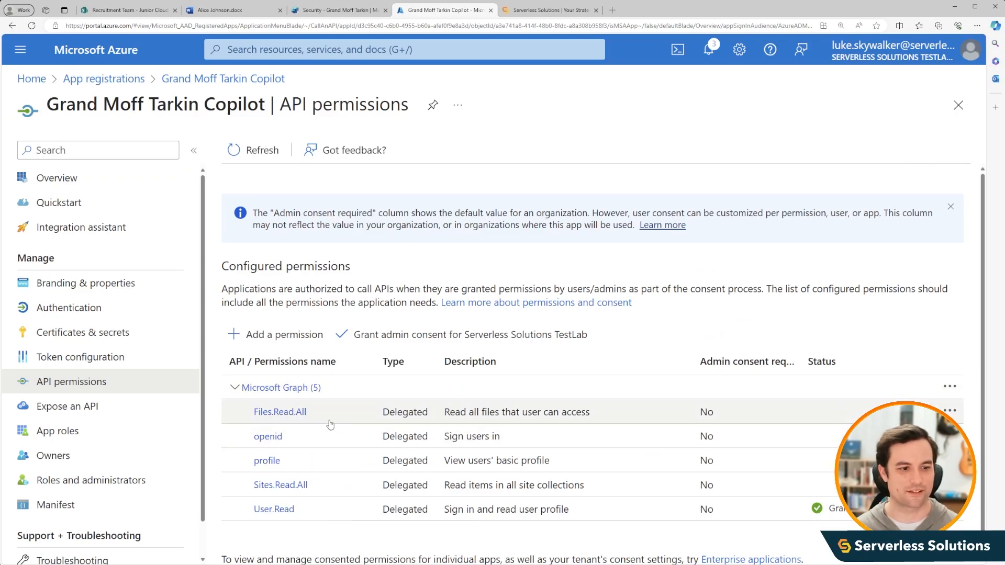
{"action": "left_click_drag", "start_coordinate": [311, 417], "coordinate": [253, 414]}
{"action": "left_click", "coordinate": [334, 10]}
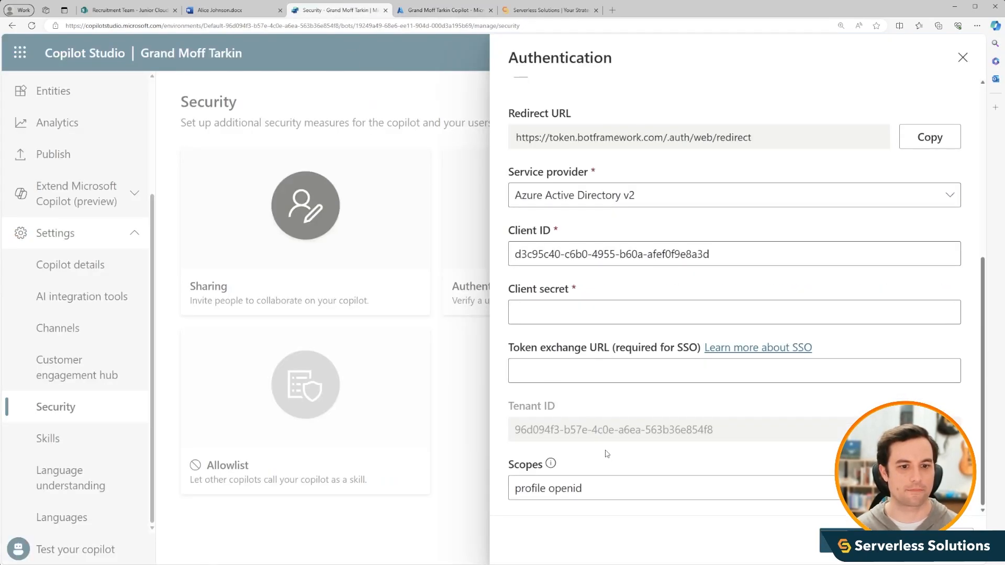
{"action": "left_click", "coordinate": [597, 487]}
{"action": "key", "text": "ctrl+v"}
- Copy the Sites.Read.All permission name from the Azure portal and append it to the Scopes in Copilot Studio
{"action": "left_click", "coordinate": [431, 17]}
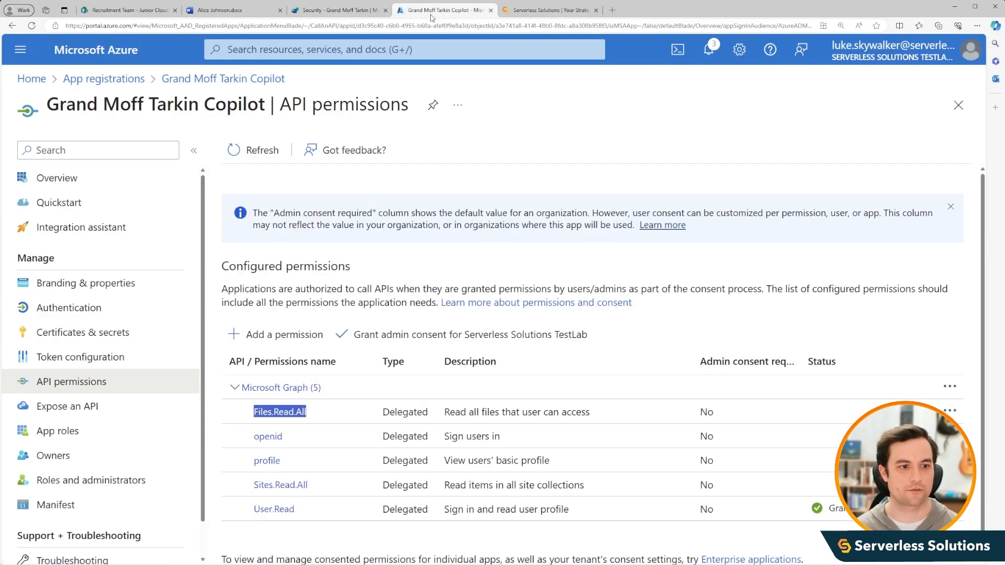
{"action": "left_click_drag", "start_coordinate": [312, 487], "coordinate": [256, 486]}
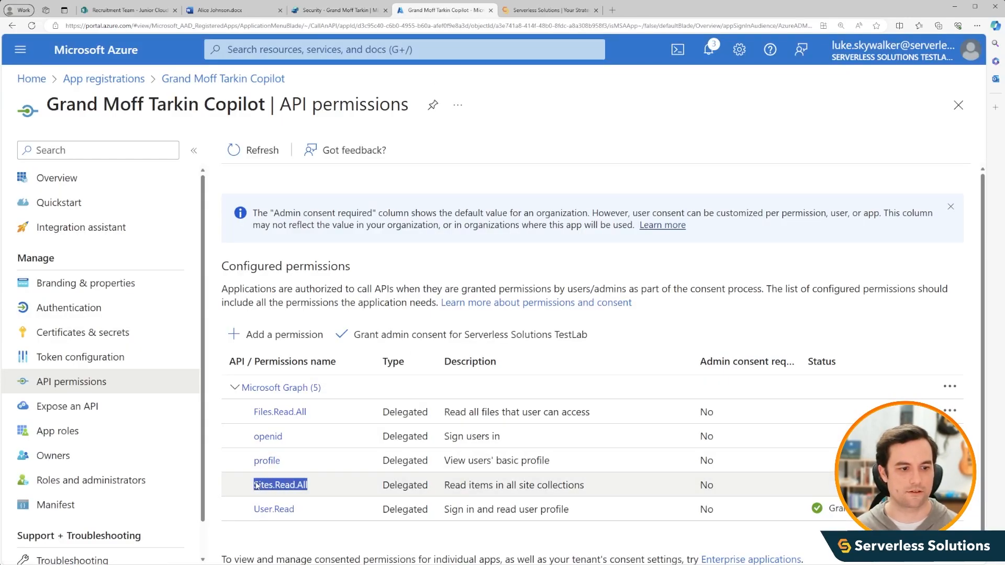
{"action": "left_click", "coordinate": [335, 10]}
{"action": "left_click", "coordinate": [596, 488]}
{"action": "key", "text": "ctrl+v"}
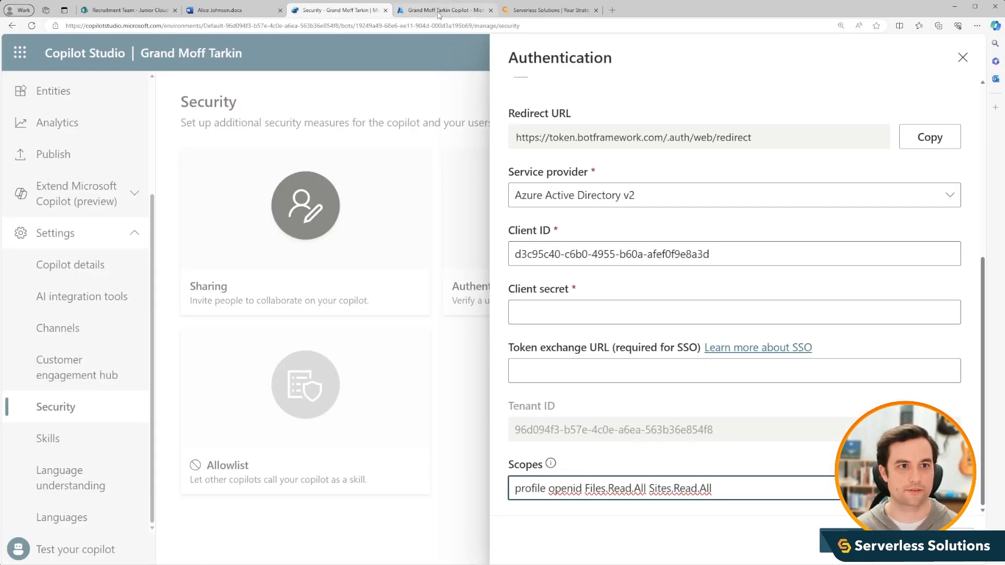
- Switch to the Azure portal and create a client secret for the app registration with the description moff tarkins secret
{"action": "left_click", "coordinate": [437, 12]}
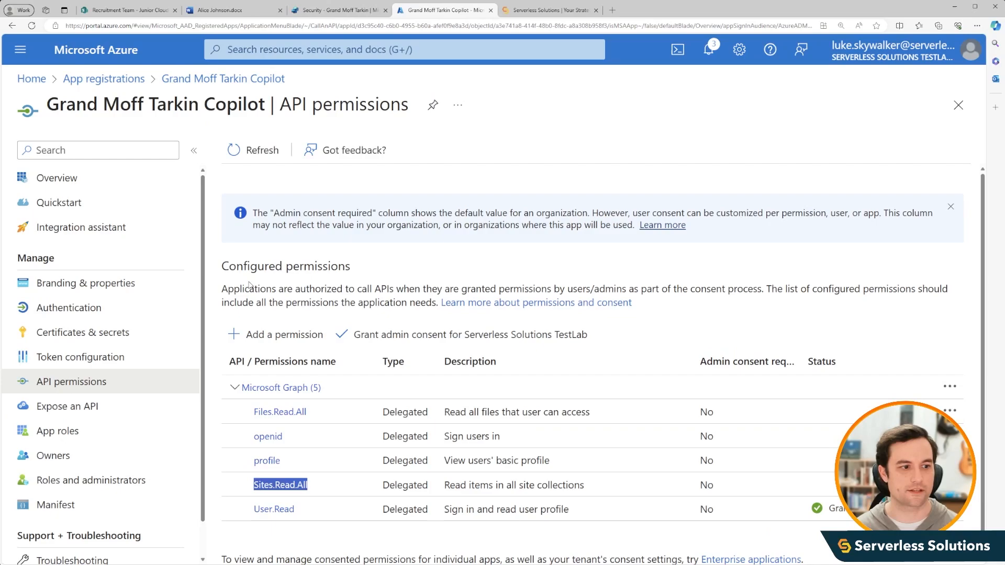
{"action": "left_click", "coordinate": [112, 333]}
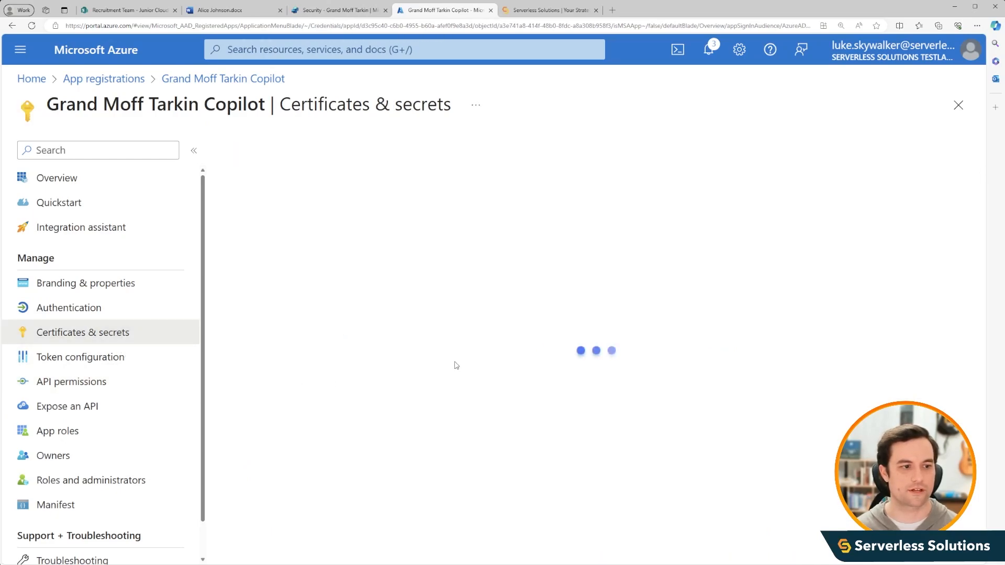
{"action": "left_click", "coordinate": [305, 391]}
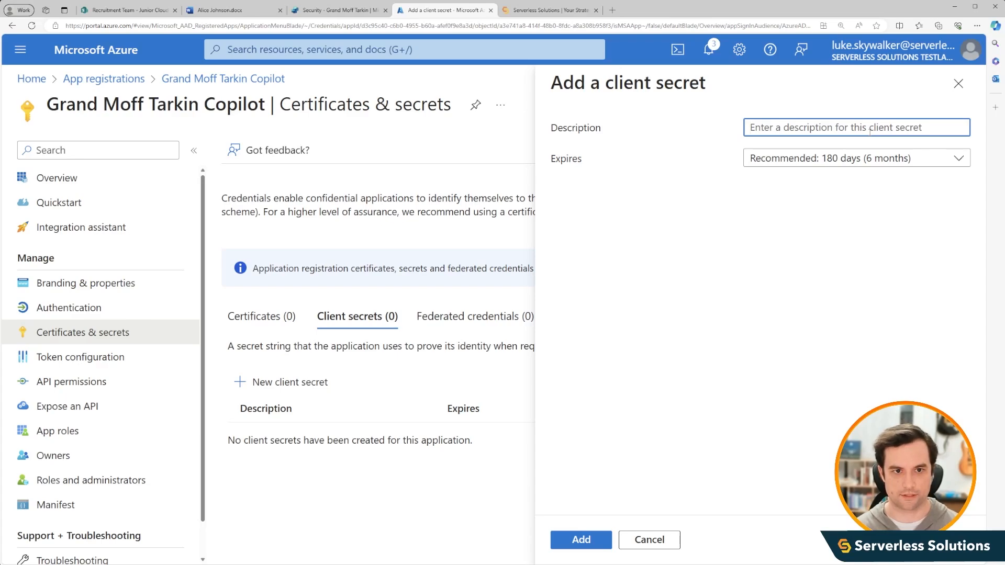
{"action": "type", "text": "moff tarkins se"}
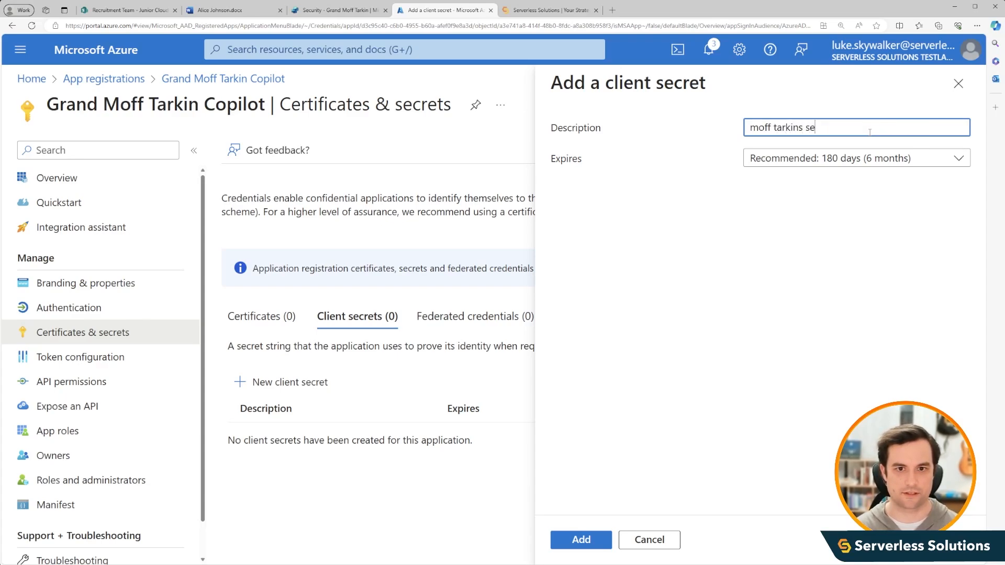
{"action": "type", "text": "cret"}
{"action": "left_click", "coordinate": [590, 539]}
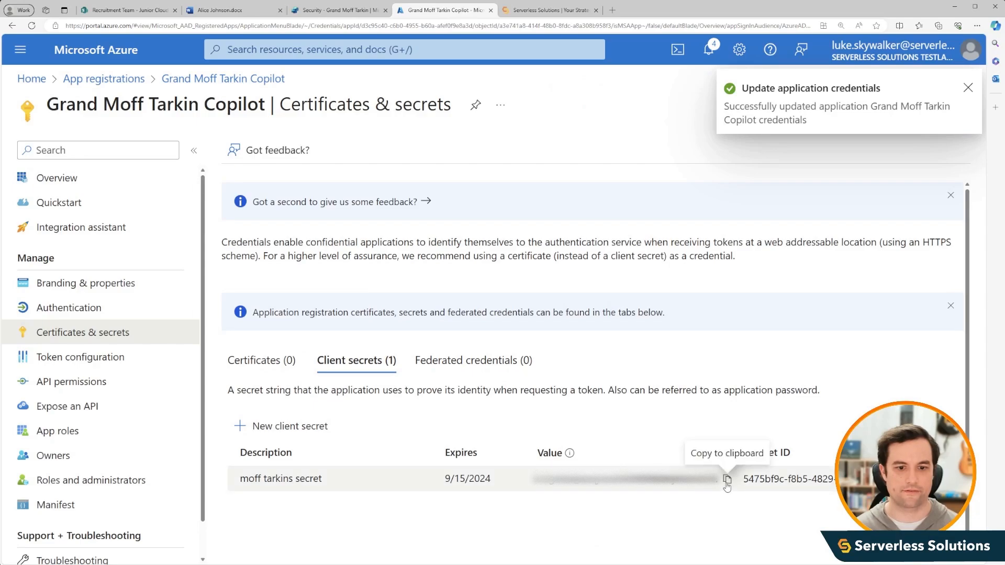
- Copy the new secret's value into the Client secret field in Copilot Studio and save the authentication configuration
{"action": "left_click", "coordinate": [727, 484]}
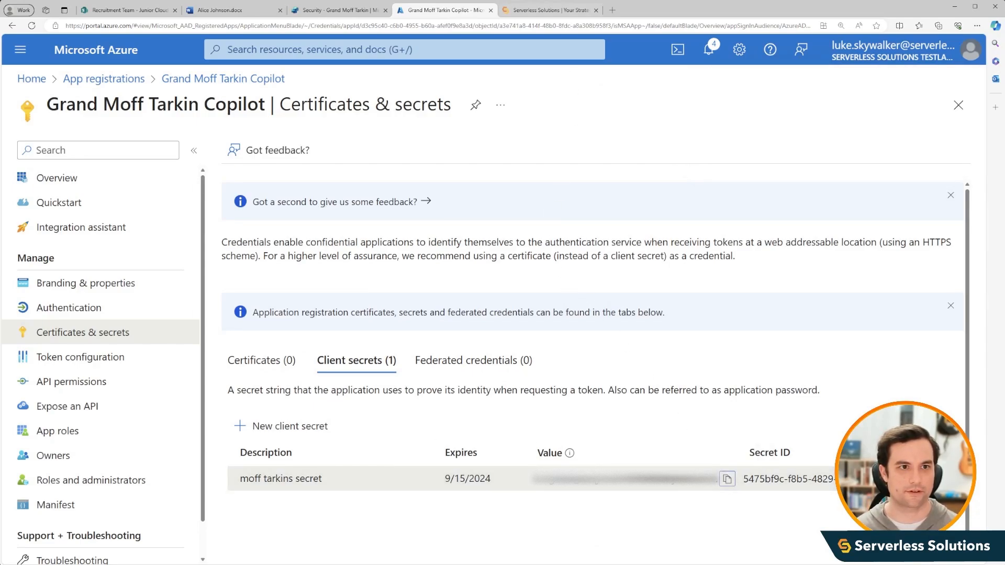
{"action": "left_click", "coordinate": [342, 14]}
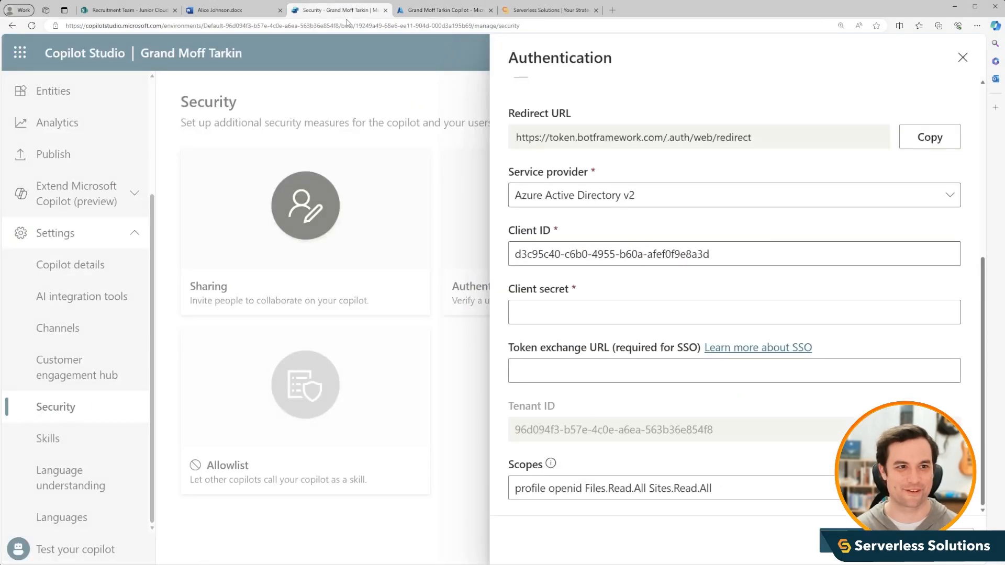
{"action": "key", "text": "ctrl+v"}
{"action": "left_click", "coordinate": [853, 541]}
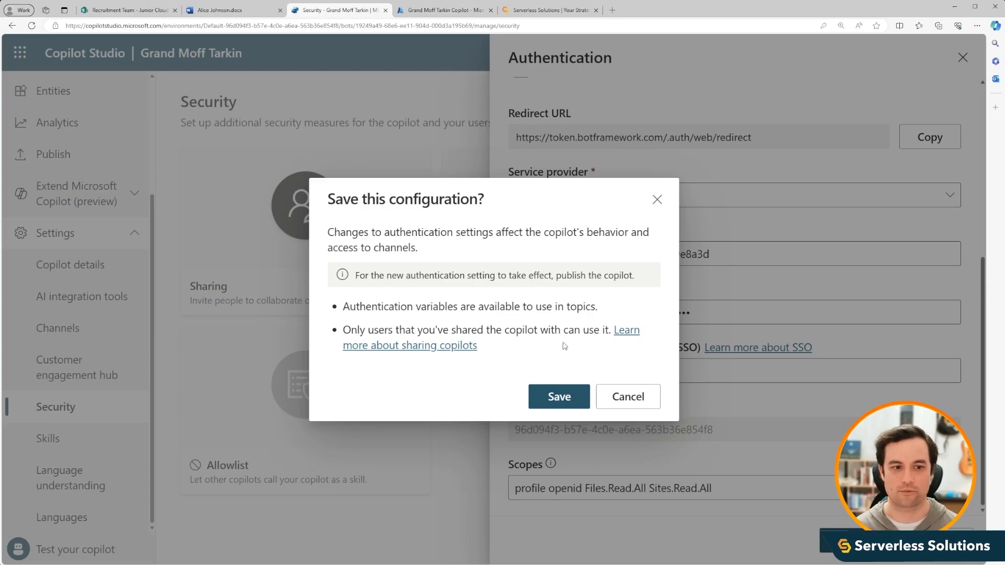
{"action": "left_click", "coordinate": [556, 397]}
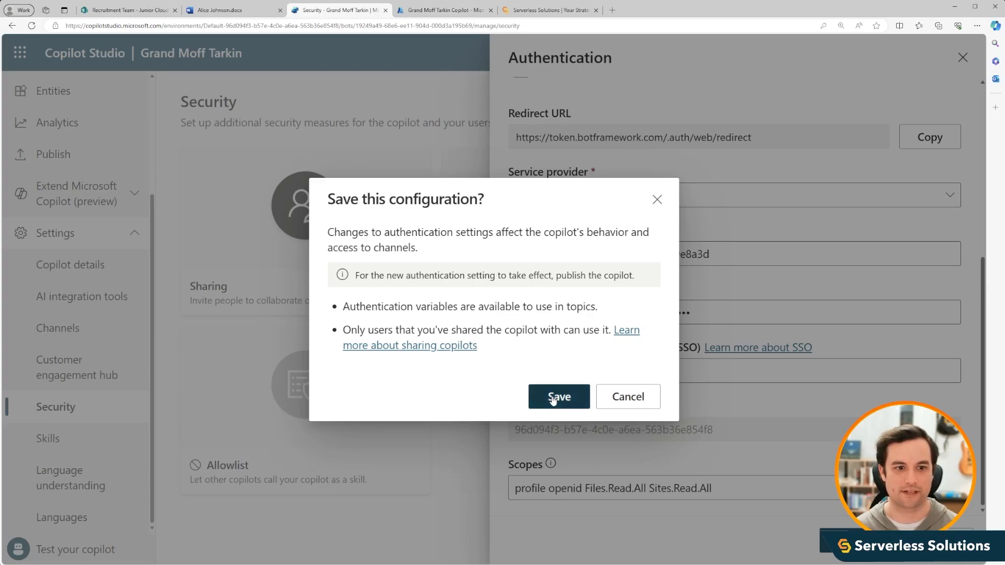
- Publish the Grand Moff Tarkin copilot and confirm the publication
{"action": "left_click", "coordinate": [54, 154]}
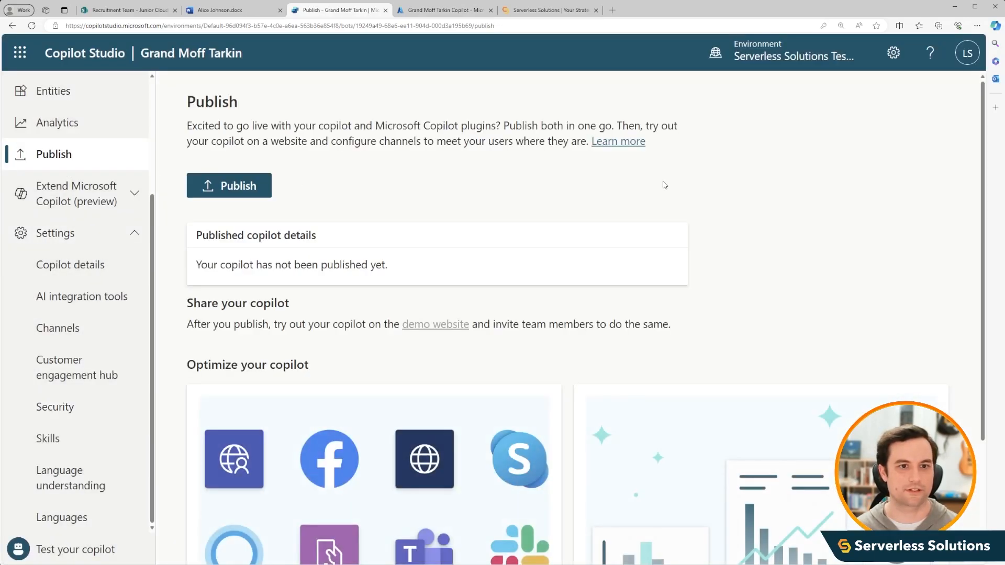
{"action": "left_click", "coordinate": [228, 185]}
{"action": "left_click", "coordinate": [557, 348]}
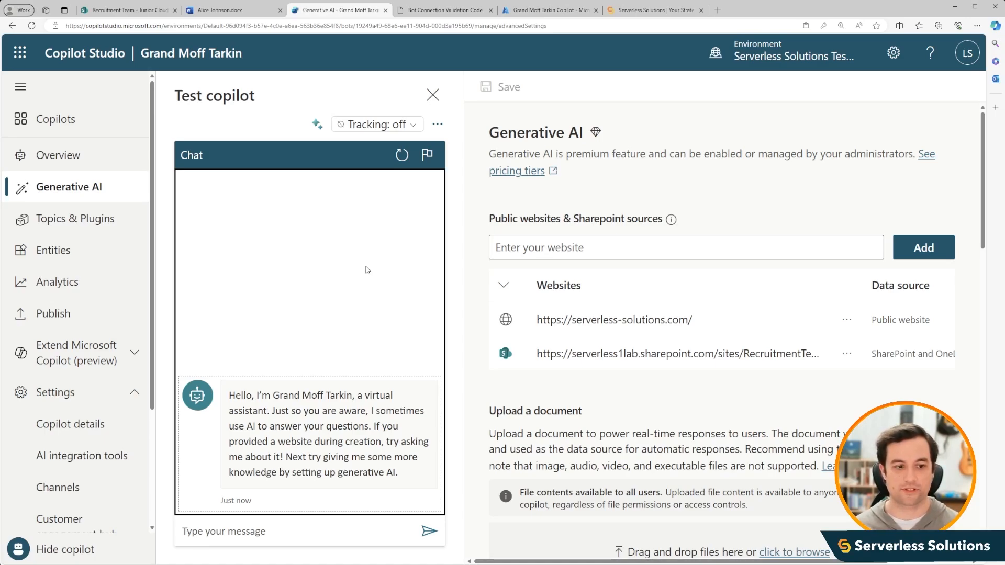
- Ask the copilot in the test chat to tell about one candidate, giving the candidate's full name
{"action": "left_click", "coordinate": [273, 538]}
{"action": "type", "text": "Can "}
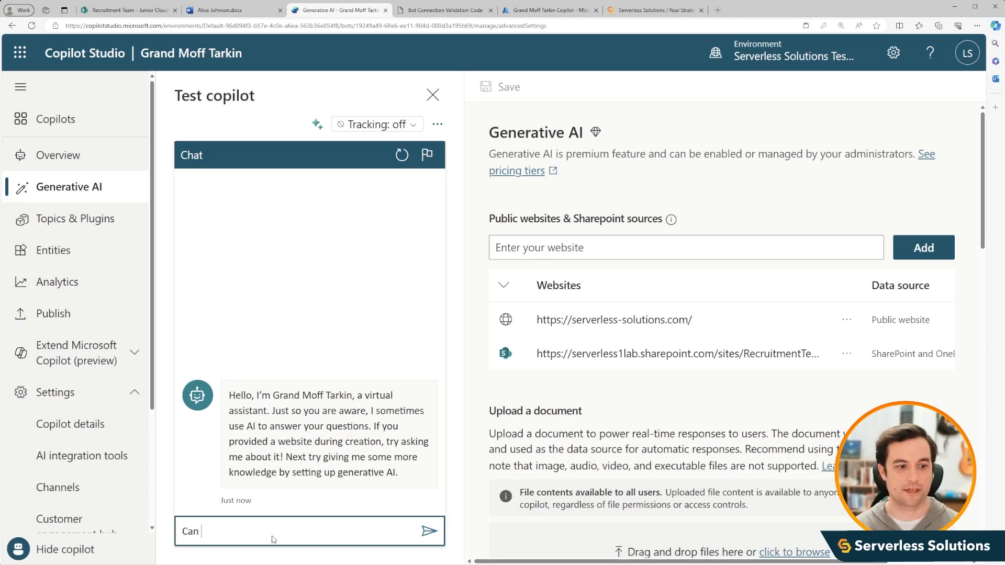
{"action": "type", "text": "you tell me about "}
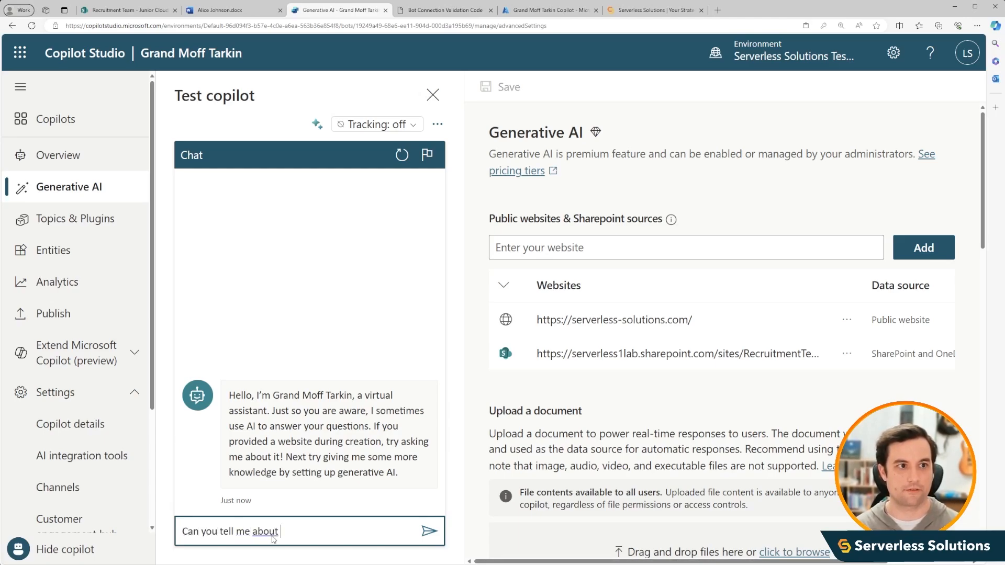
{"action": "type", "text": "Alice Johnson's skills?"}
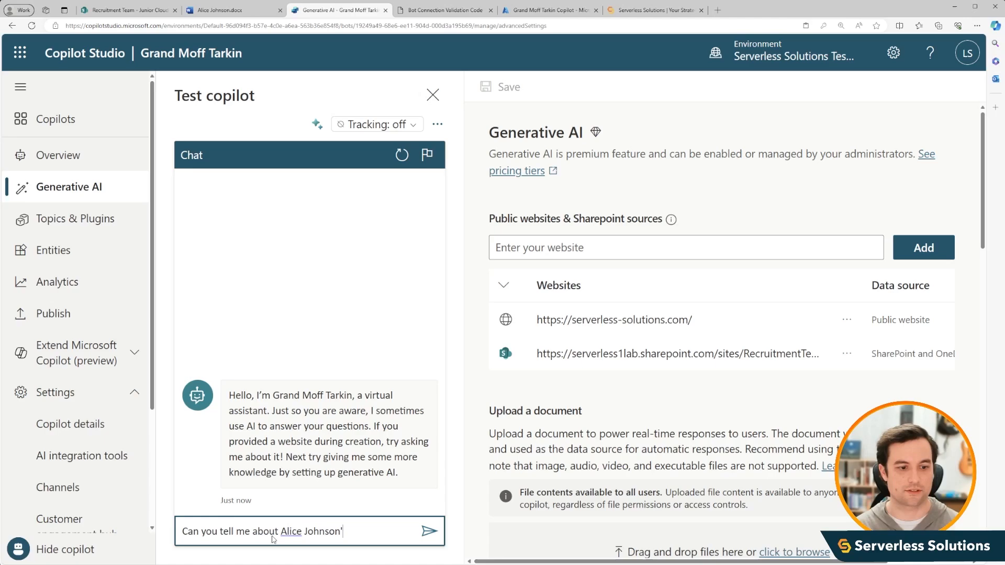
{"action": "key", "text": "Return"}
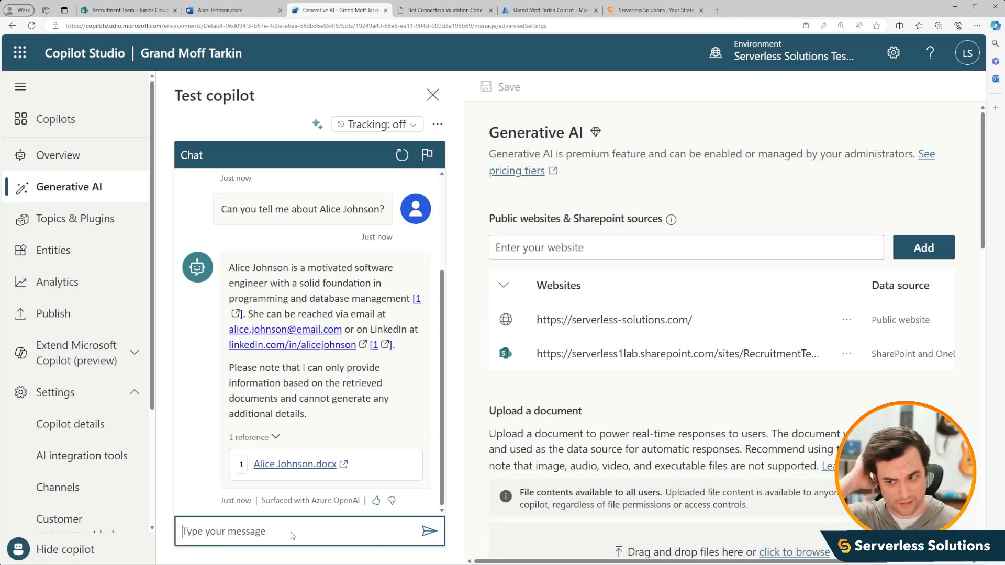
- Send the test question "Can you give me some resumes of recent college hires who know javascript?"
{"action": "type", "text": "Can "}
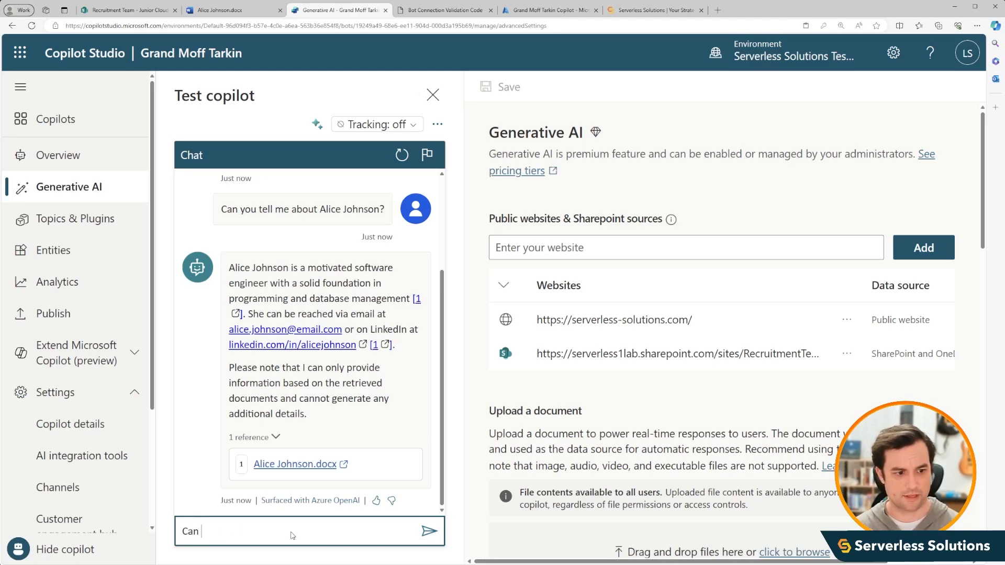
{"action": "type", "text": "you give me some "}
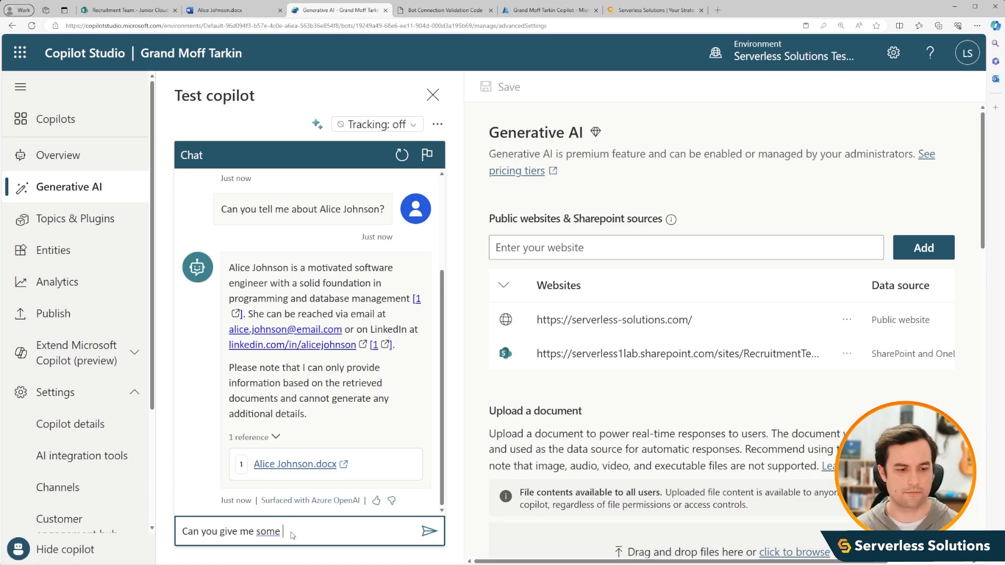
{"action": "type", "text": "resumes of recent"}
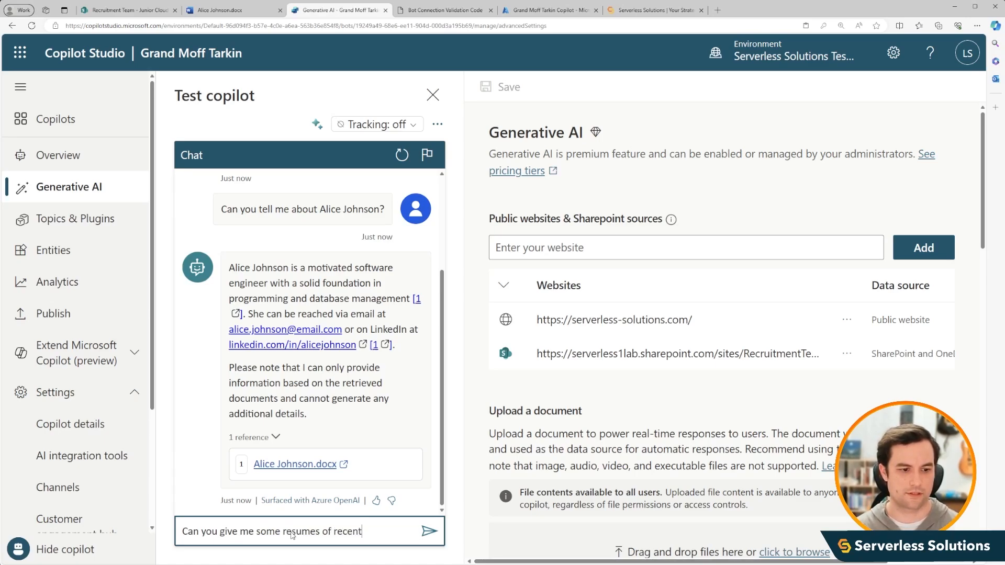
{"action": "type", "text": " college hires who"}
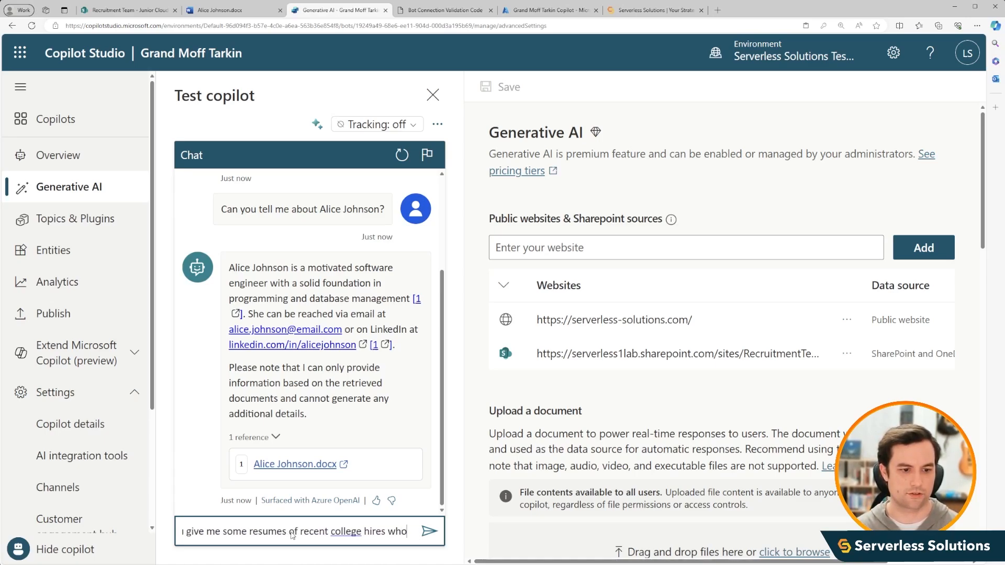
{"action": "type", "text": " know j"}
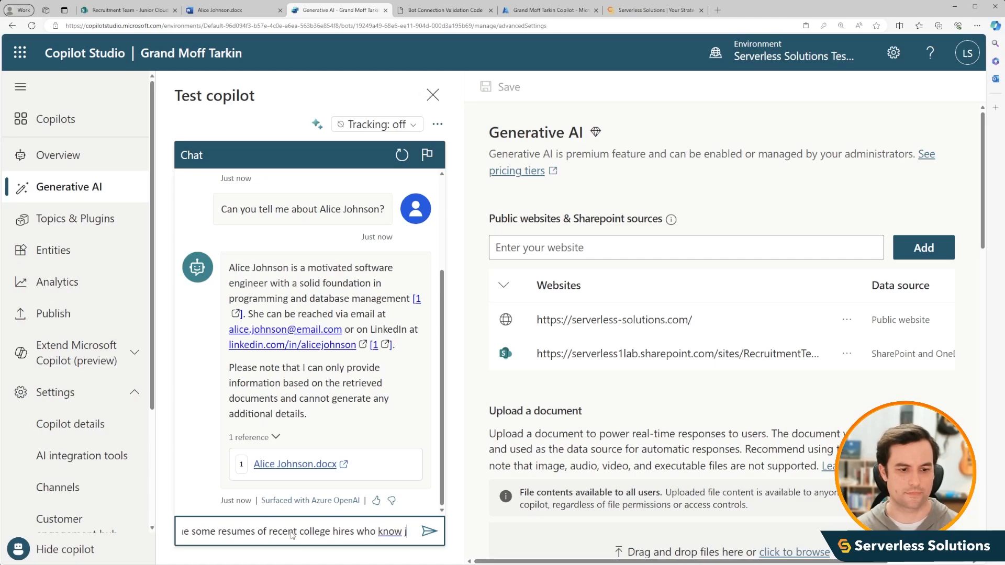
{"action": "type", "text": "avascript?"}
{"action": "key", "text": "Return"}
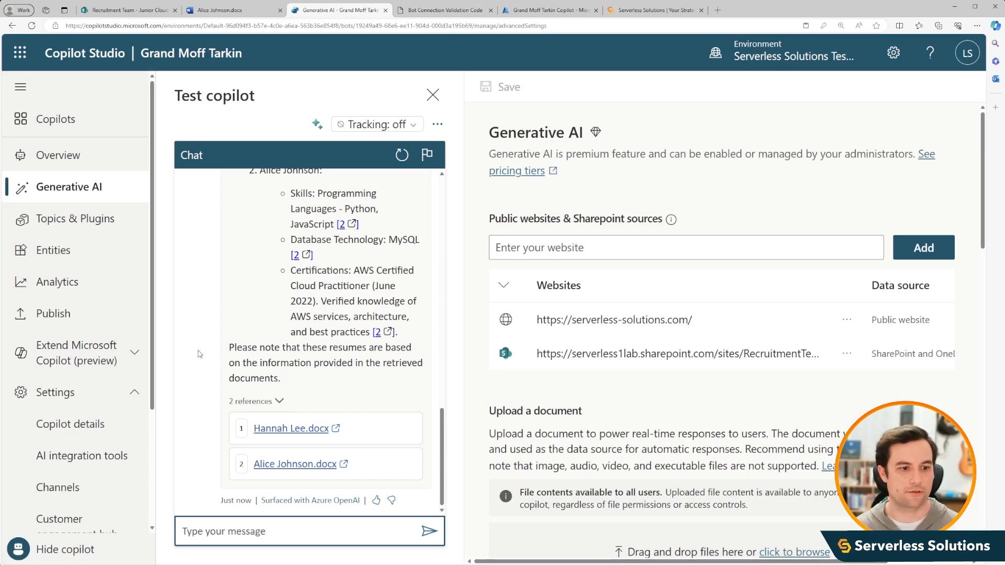
- Review the resume answer in the test chat and copy the JavaScript resumes question into the message box
{"action": "scroll", "coordinate": [200, 354], "scroll_direction": "up", "scroll_amount": 5}
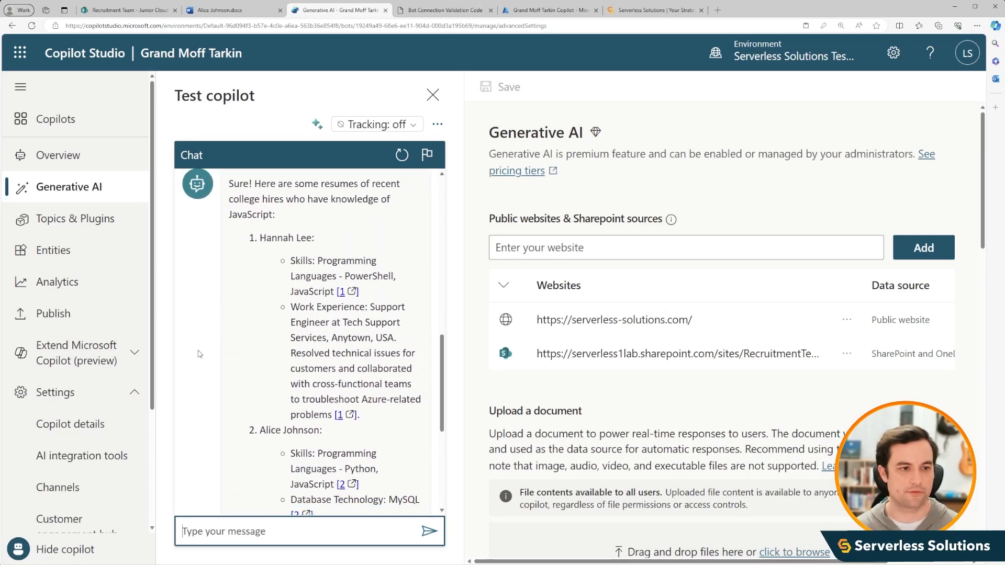
{"action": "scroll", "coordinate": [227, 287], "scroll_direction": "down", "scroll_amount": 5}
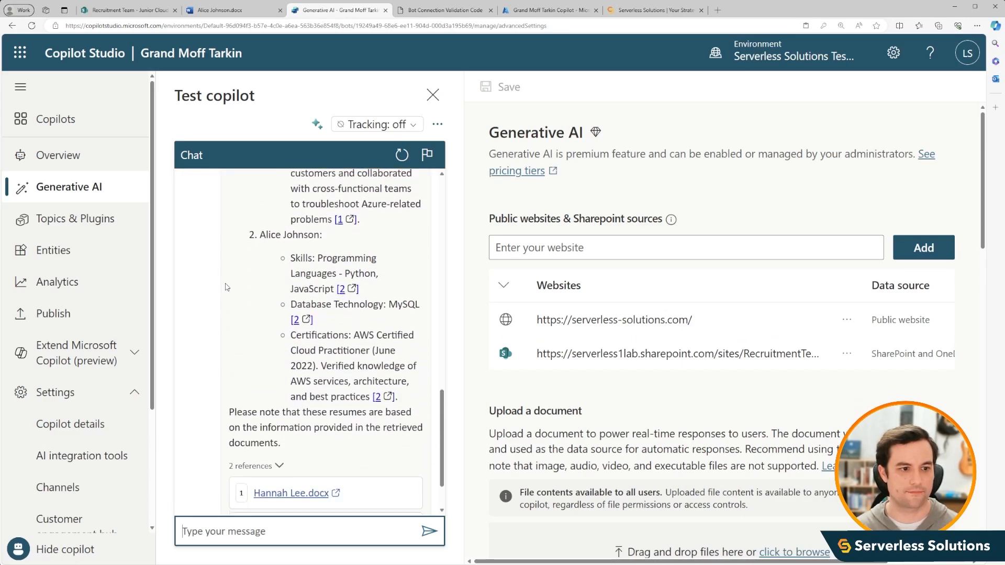
{"action": "scroll", "coordinate": [286, 354], "scroll_direction": "up", "scroll_amount": 5}
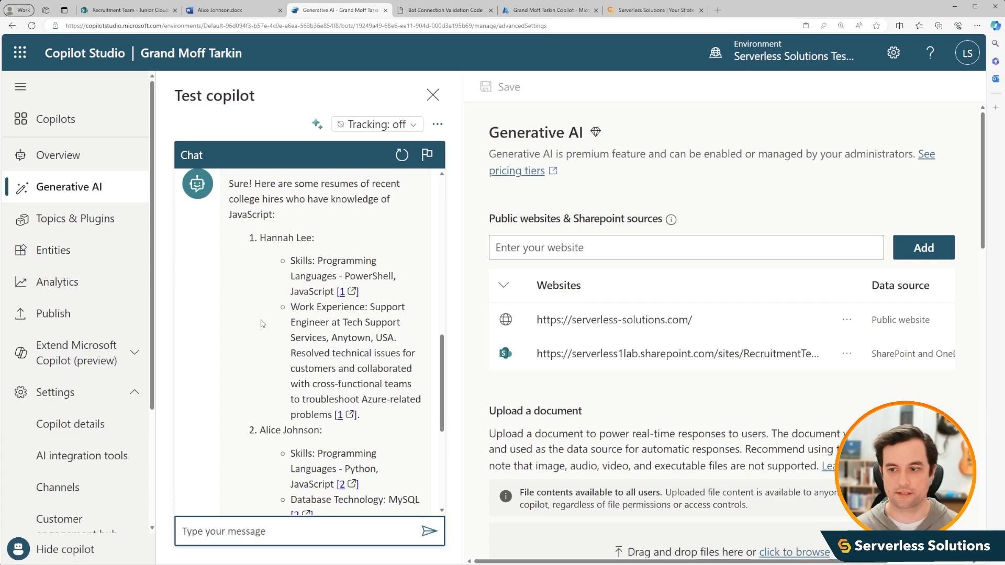
{"action": "scroll", "coordinate": [261, 322], "scroll_direction": "down", "scroll_amount": 5}
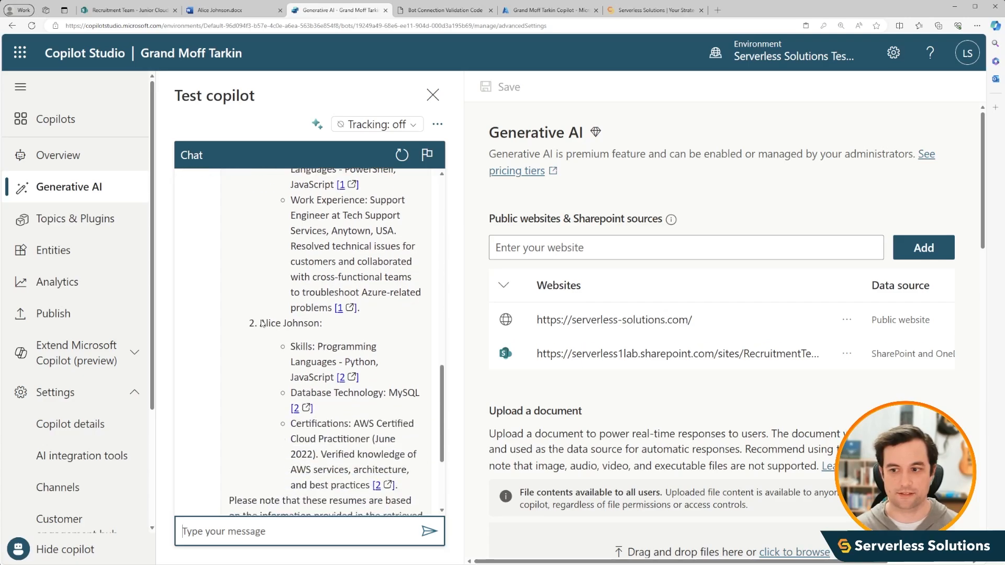
{"action": "scroll", "coordinate": [261, 323], "scroll_direction": "up", "scroll_amount": 8}
{"action": "triple_click", "coordinate": [195, 214]}
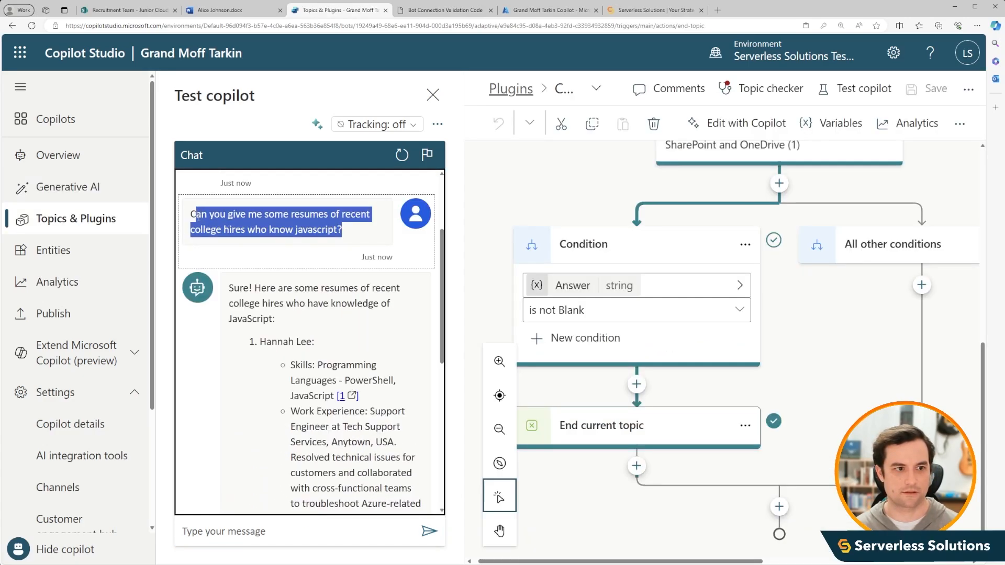
{"action": "left_click_drag", "start_coordinate": [195, 217], "coordinate": [189, 216]}
{"action": "key", "text": "ctrl+c"}
{"action": "scroll", "coordinate": [262, 366], "scroll_direction": "down", "scroll_amount": 4}
{"action": "left_click", "coordinate": [317, 534]}
{"action": "key", "text": "ctrl+v"}
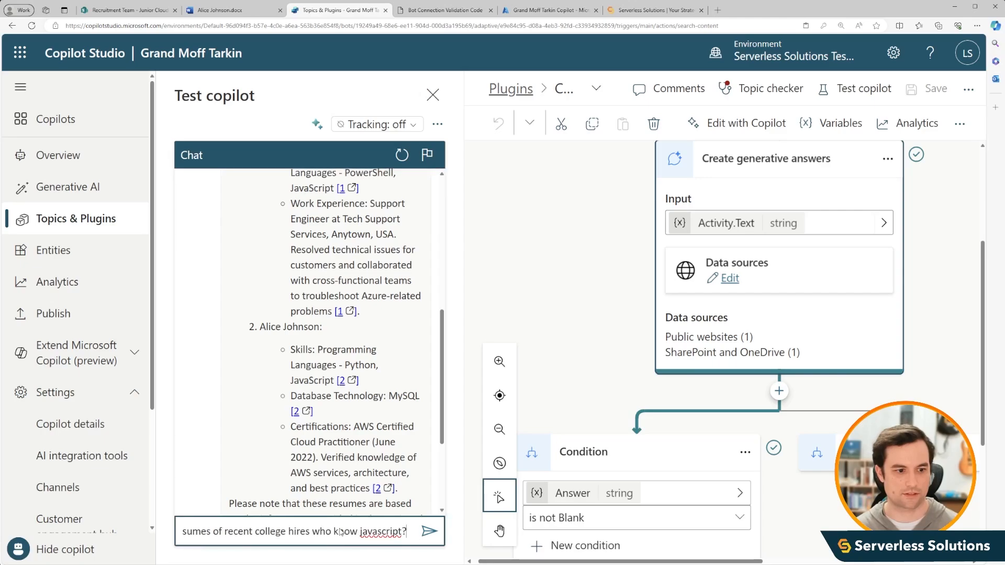
- Replace "javascript" in the pasted question with "about MongoDb" and send it to the test copilot
{"action": "key", "text": "BackSpace"}
{"action": "key", "text": "BackSpace"}
{"action": "key", "text": "BackSpace"}
{"action": "key", "text": "BackSpace"}
{"action": "key", "text": "BackSpace"}
{"action": "key", "text": "BackSpace"}
{"action": "key", "text": "BackSpace"}
{"action": "key", "text": "BackSpace"}
{"action": "key", "text": "BackSpace"}
{"action": "key", "text": "BackSpace"}
{"action": "key", "text": "BackSpace"}
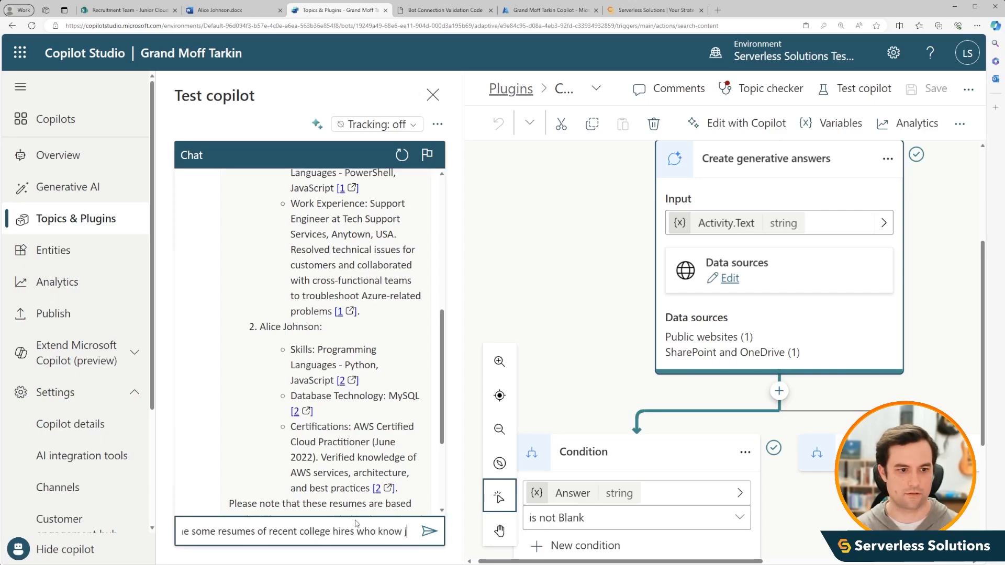
{"action": "type", "text": "about Mongo"}
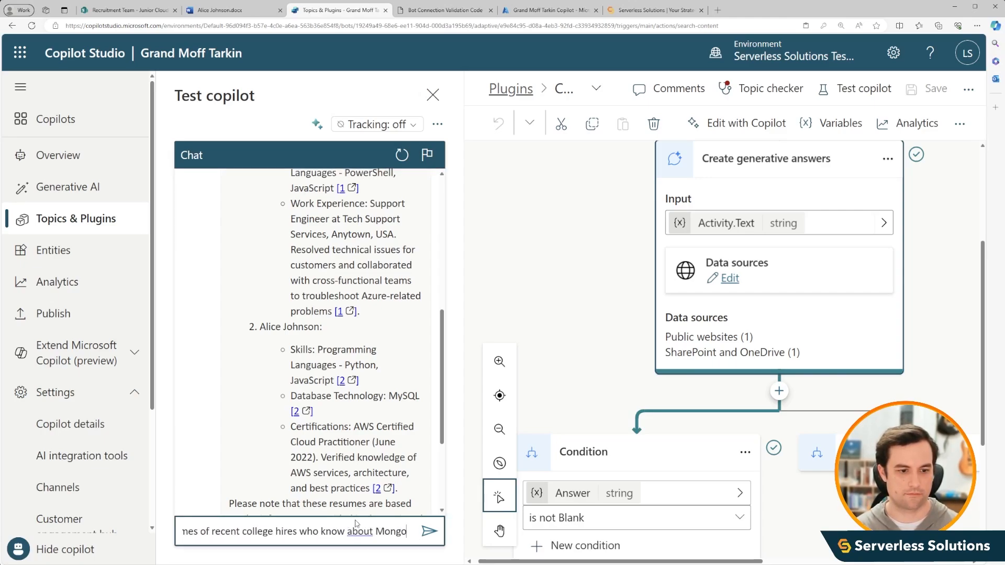
{"action": "type", "text": "Db?"}
{"action": "key", "text": "Return"}
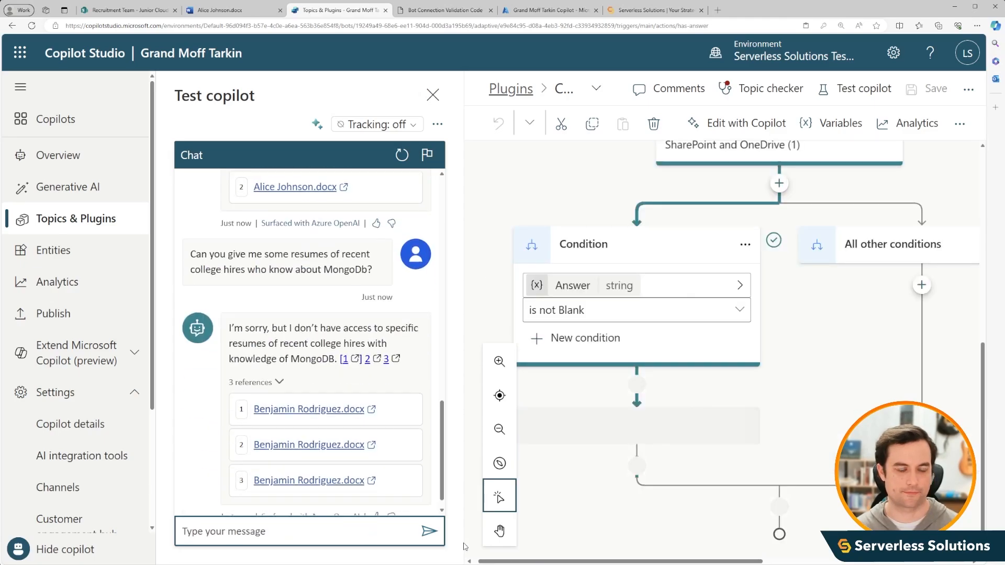